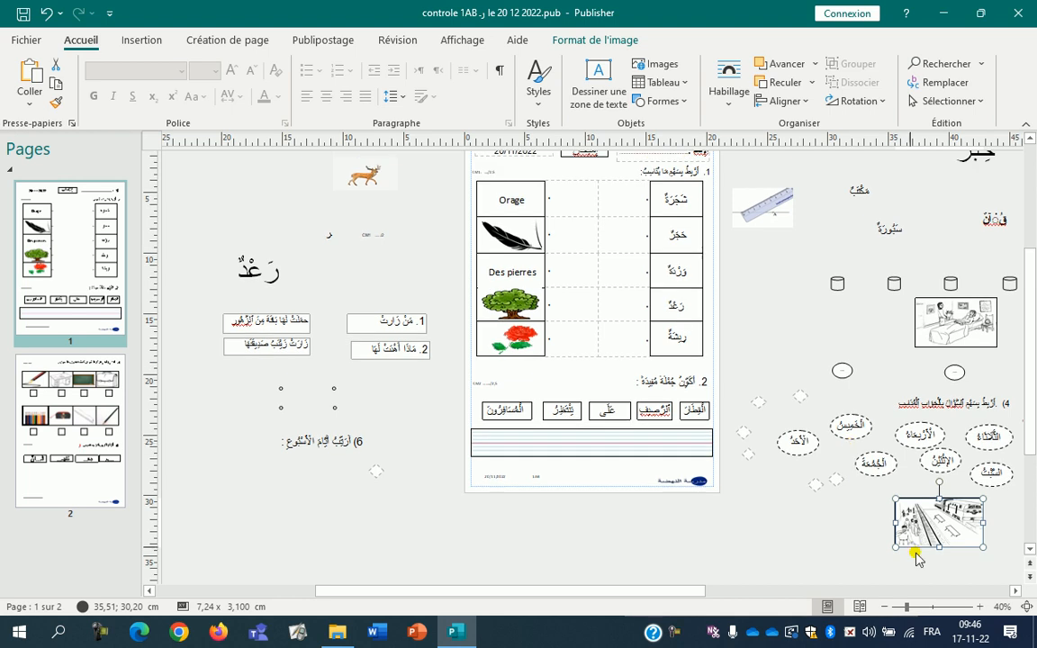
Insert a blank page after page 2 of the exam publication.
click(978, 607)
drag(815, 591, 674, 530)
scroll(534, 331, up, 3)
scroll(534, 332, up, 4)
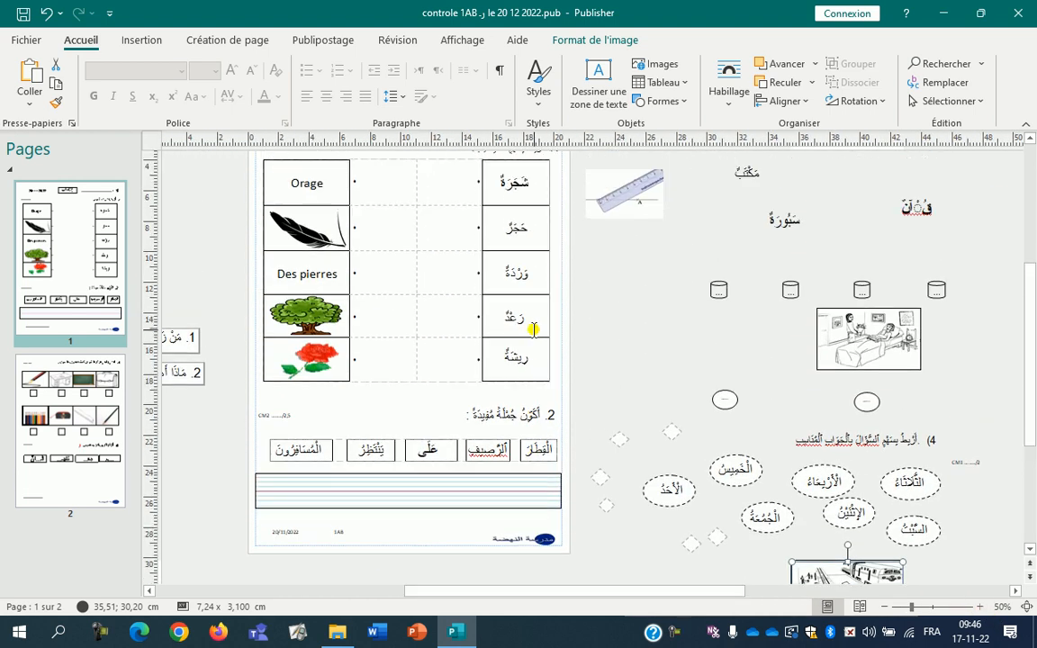
drag(628, 591, 558, 585)
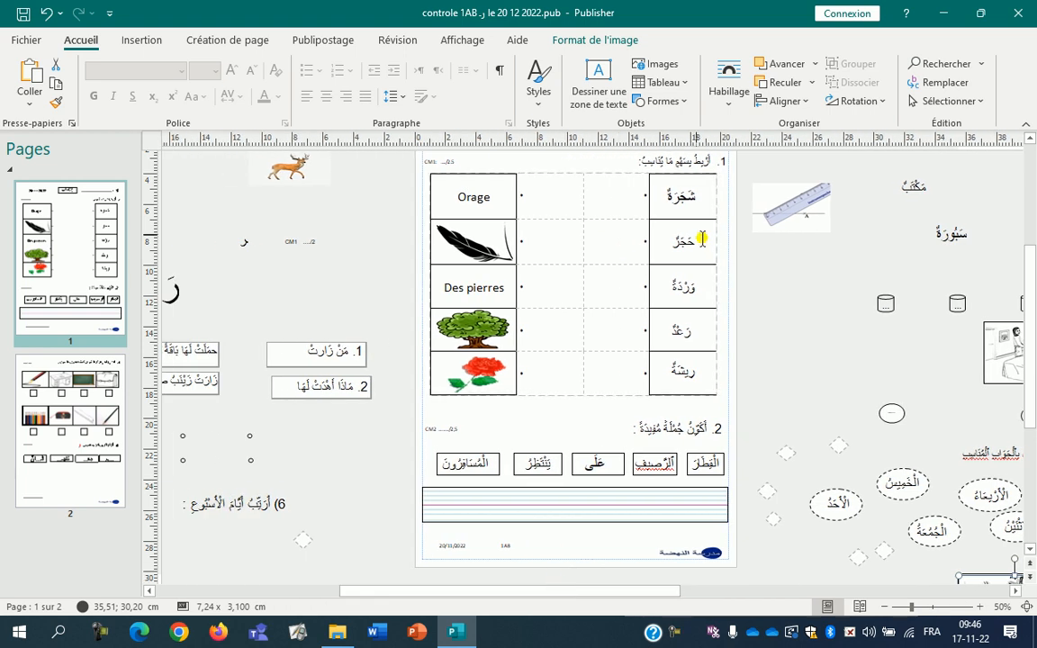
click(77, 450)
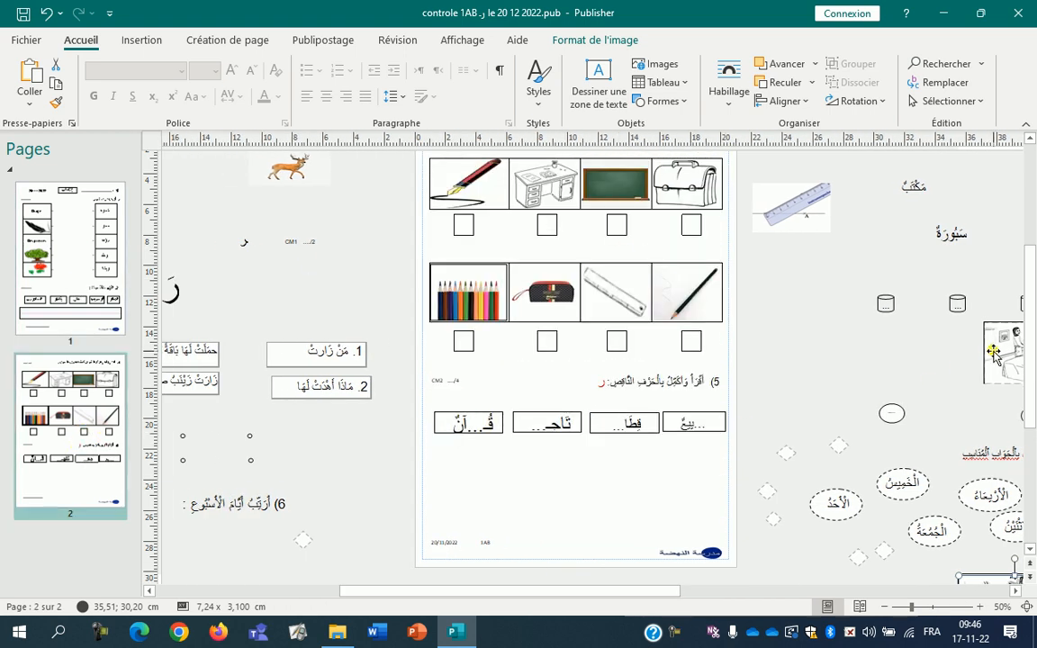
right_click(74, 539)
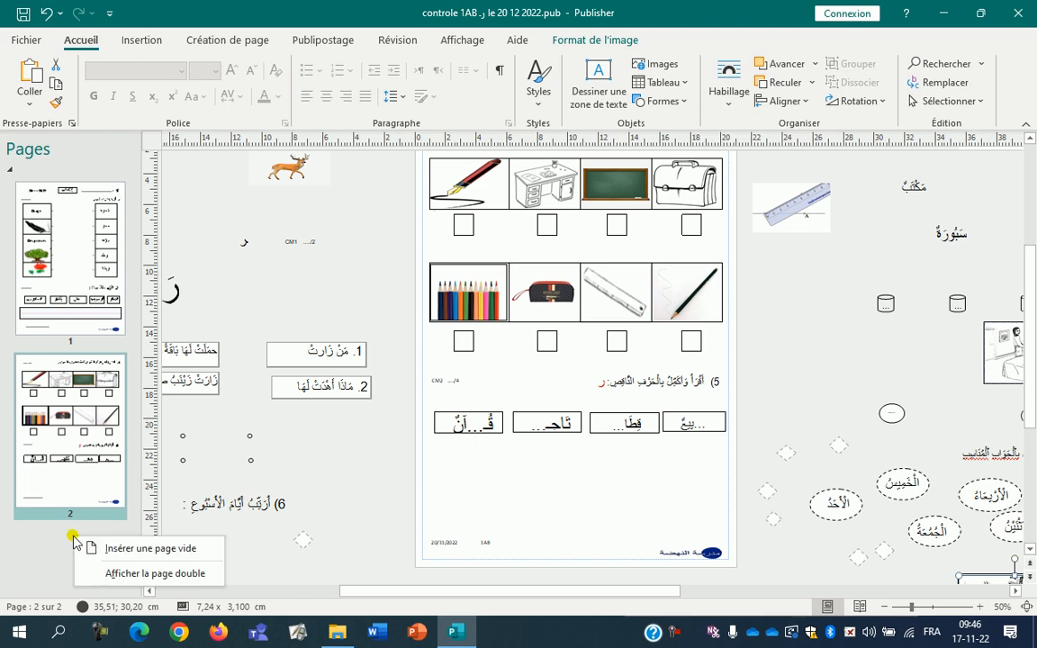
click(135, 548)
Move the ruler picture, the bedside scene and the الْأَحَدُ oval from the scratch area onto the blank page.
drag(819, 248, 538, 212)
drag(995, 365, 565, 366)
scroll(564, 365, down, 1)
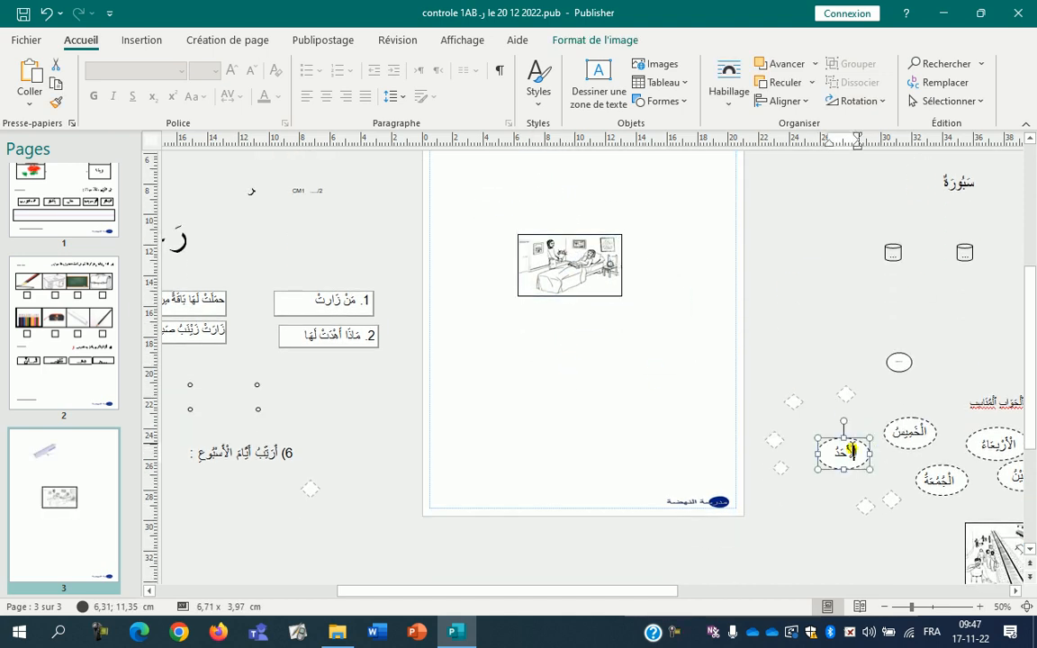
click(846, 461)
drag(848, 463, 553, 396)
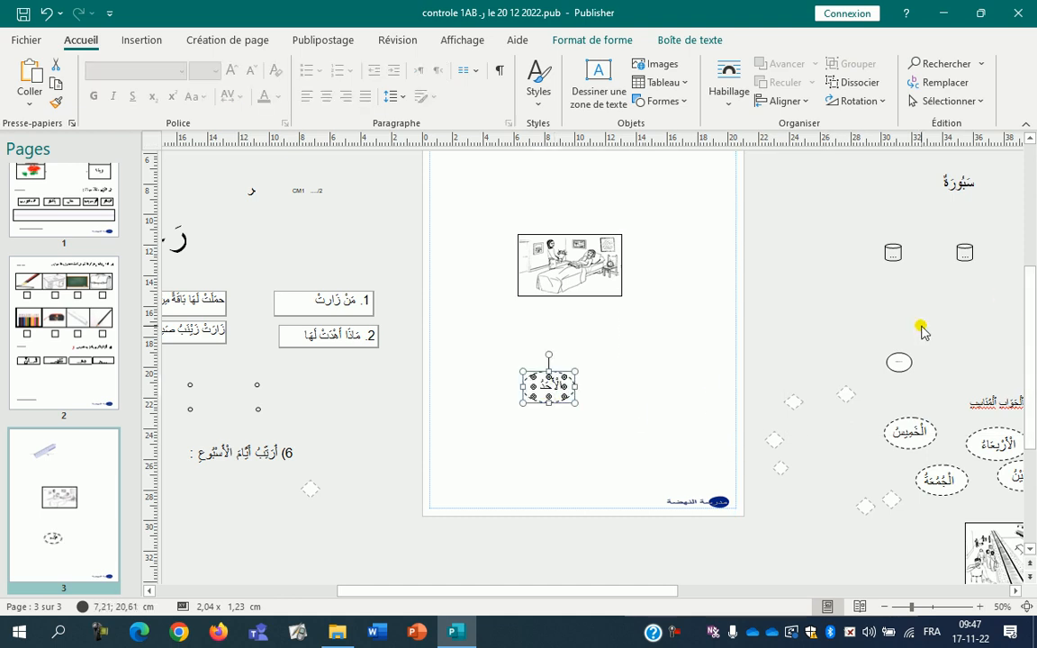
Enlarge the bedside scene to nearly the full width between the margins and move the الْأَحَدُ oval back off the page.
click(569, 266)
drag(621, 299, 798, 397)
drag(668, 345, 591, 277)
click(553, 396)
drag(553, 396, 800, 298)
Place a cylinder shape below the bedside scene, enlarged to about 4.75 × 5.13 cm, and extend its dotted line.
click(892, 253)
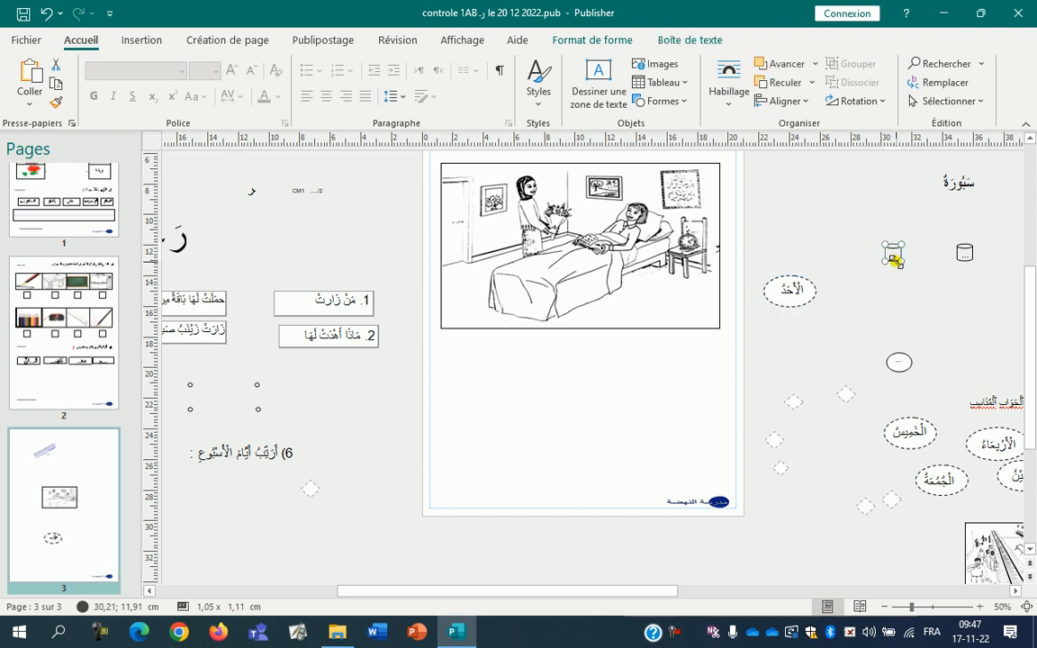
drag(893, 253, 515, 425)
click(543, 409)
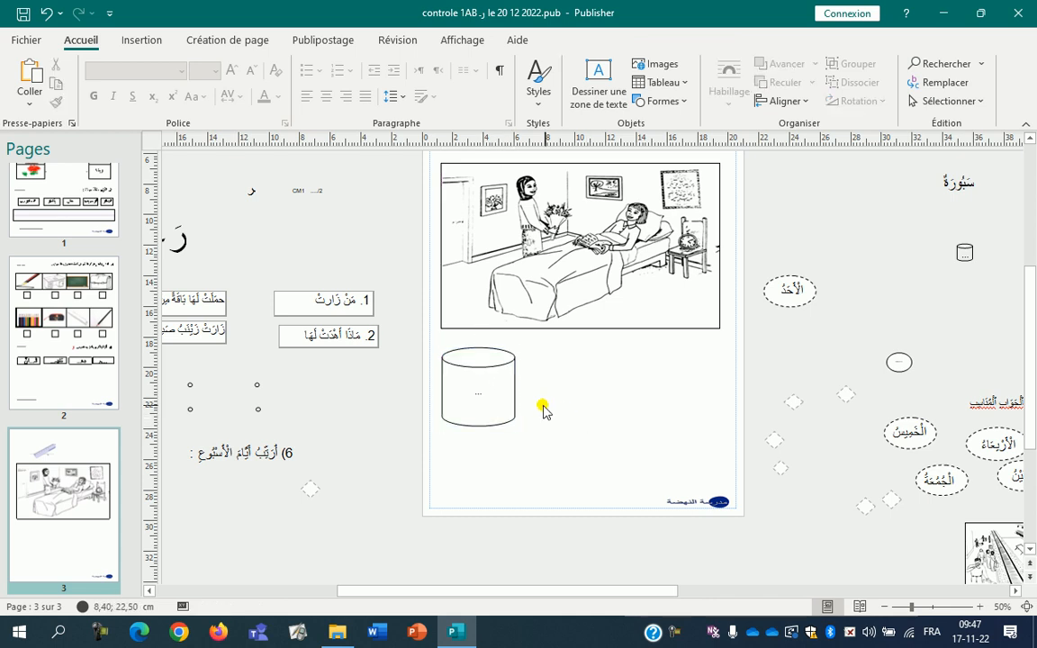
click(483, 393)
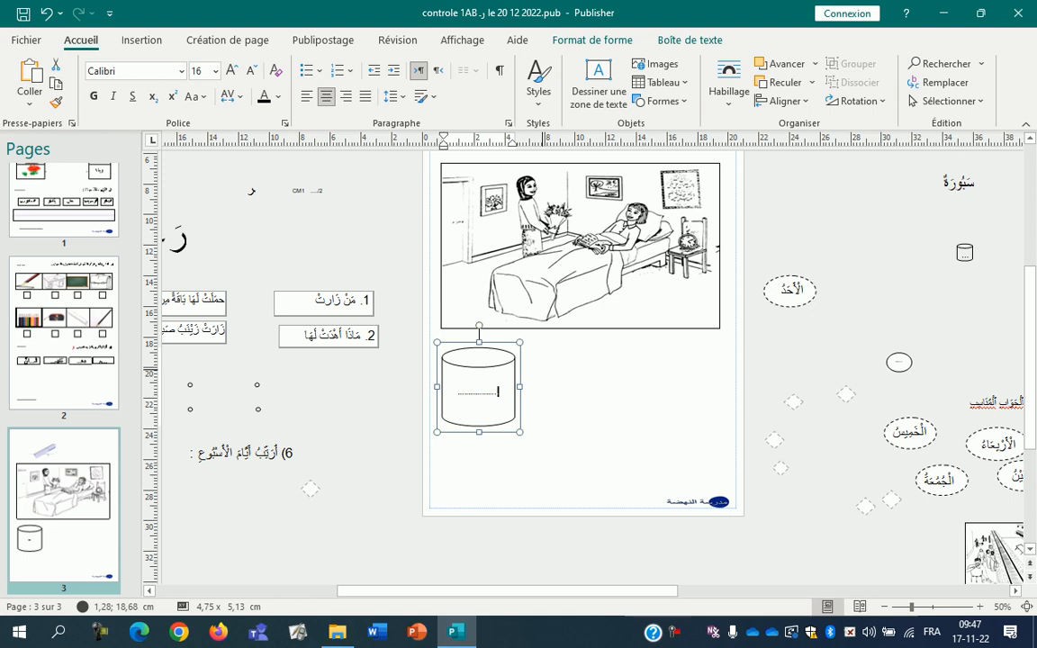
click(617, 409)
scroll(634, 430, up, 2)
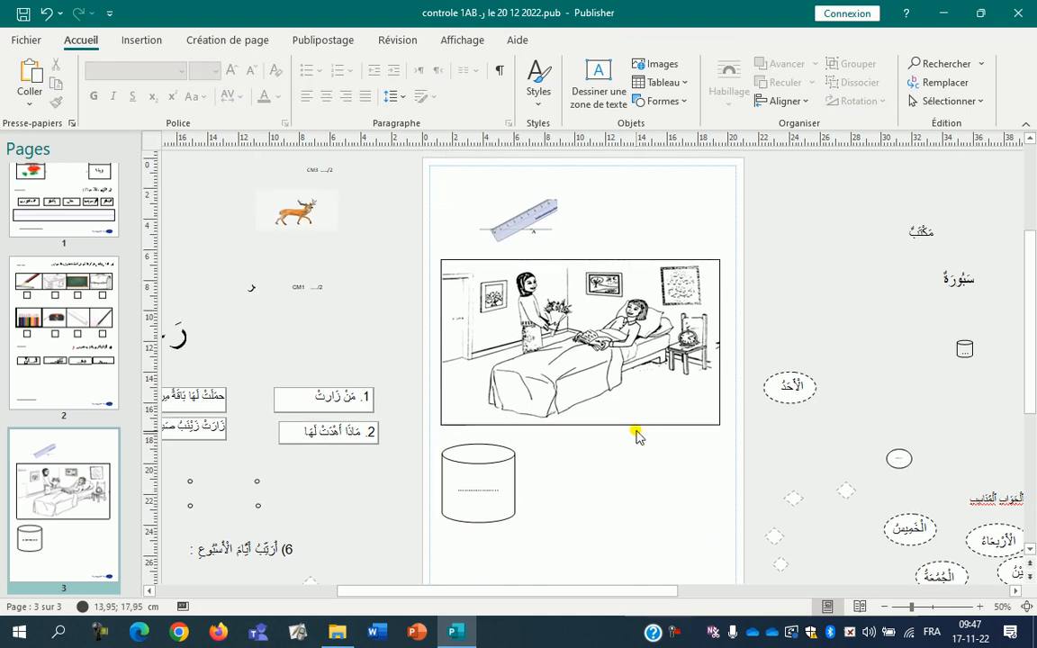
Return to page 1 with the ribbon collapsed and examine the layout of its word-and-picture matching table.
click(74, 311)
click(81, 194)
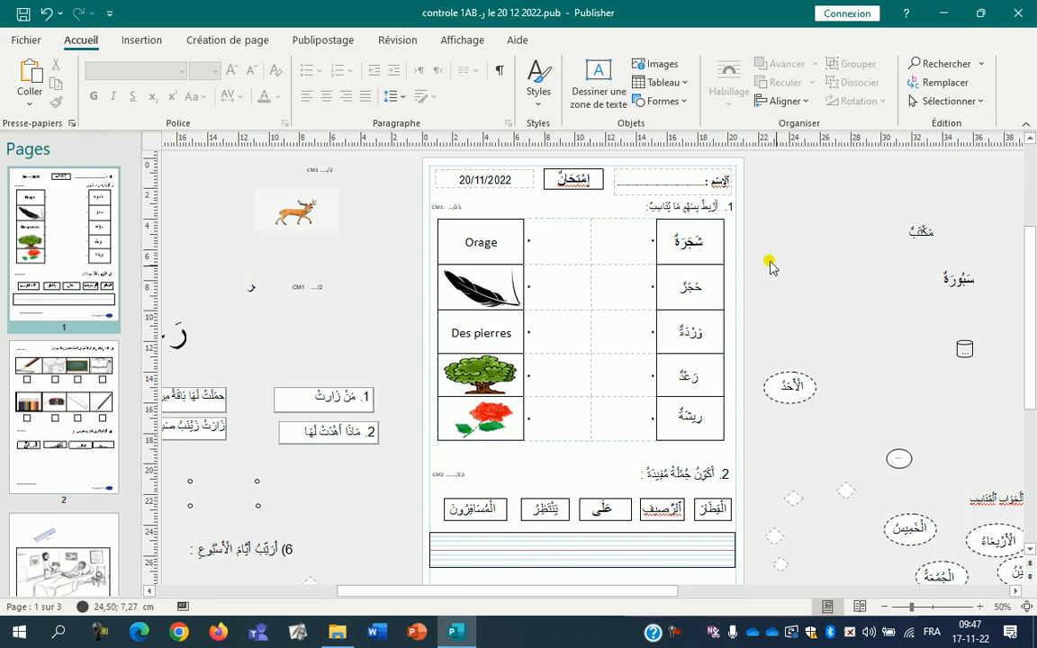
click(1026, 127)
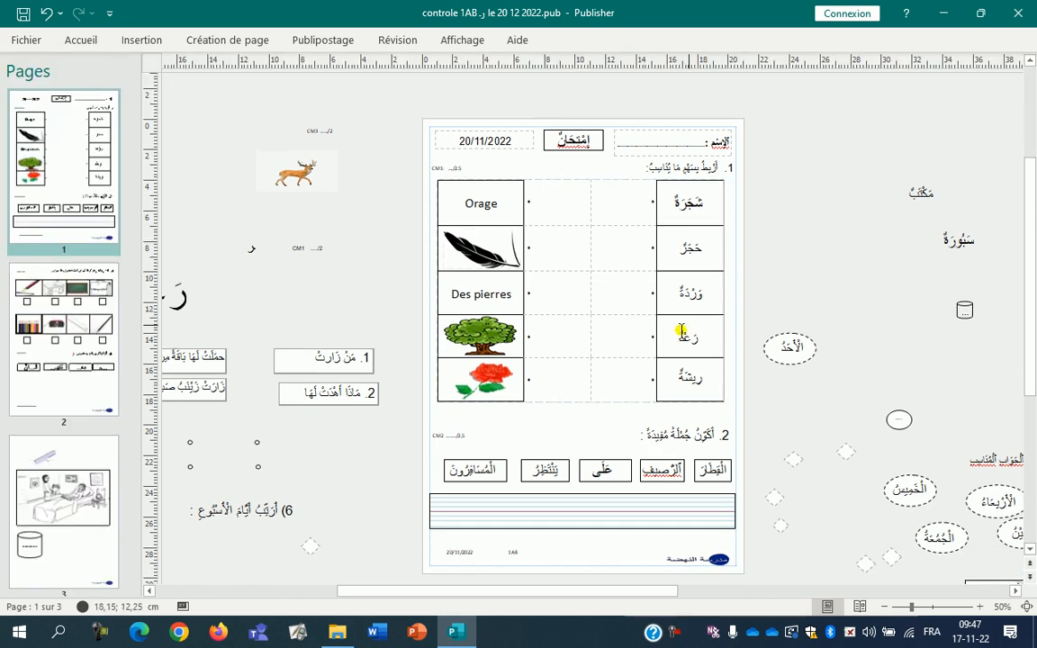
click(468, 192)
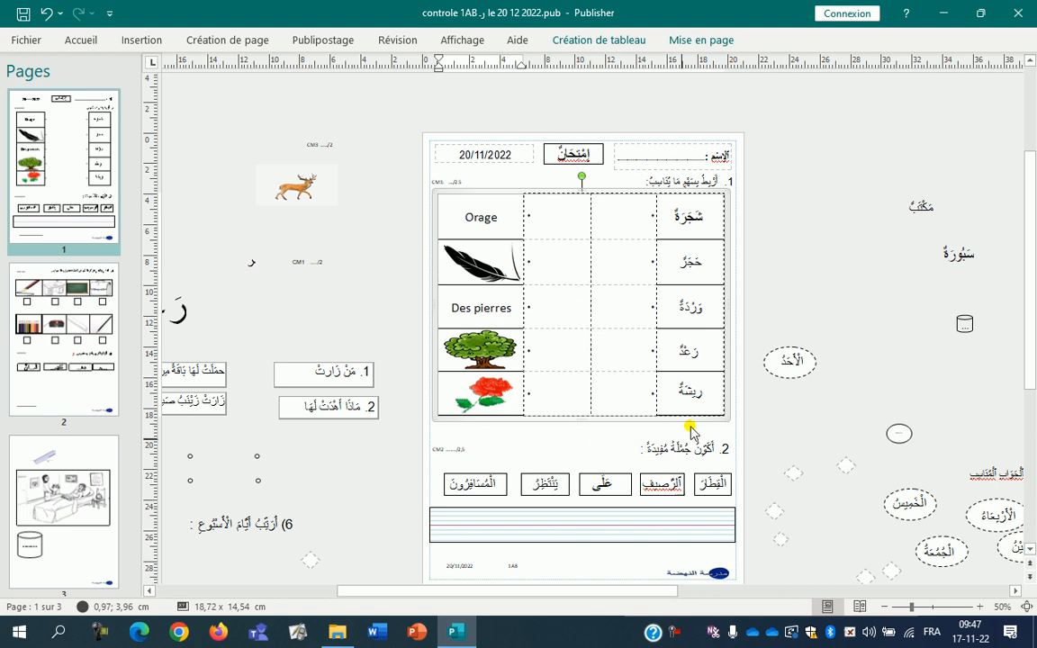
scroll(751, 373, down, 1)
scroll(741, 371, down, 2)
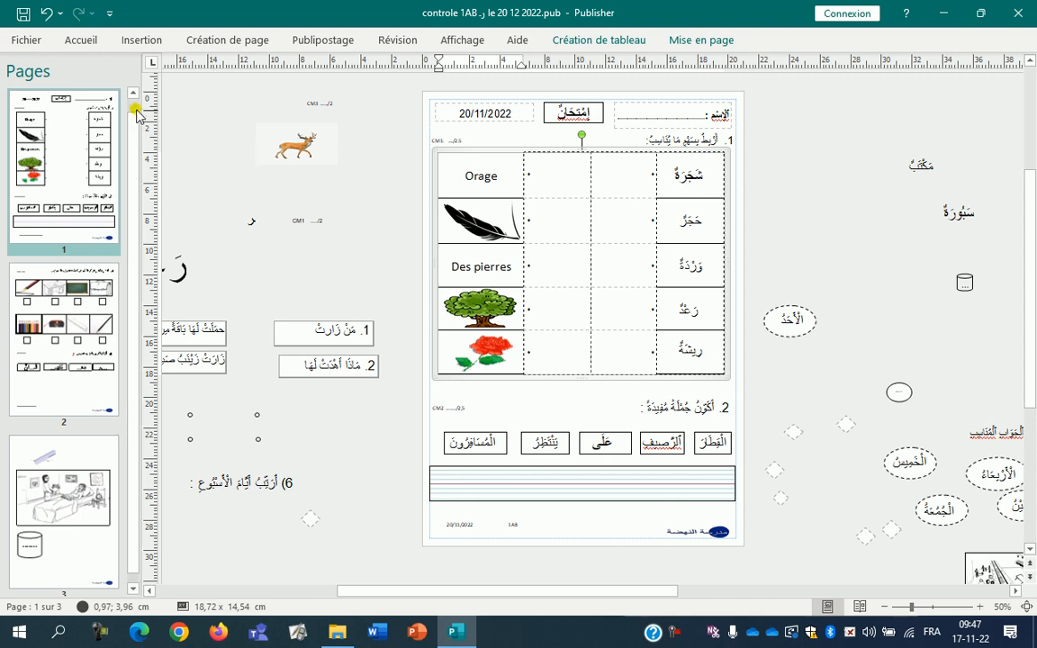
Launch a second Publisher window and create a blank A4 portrait publication.
click(52, 633)
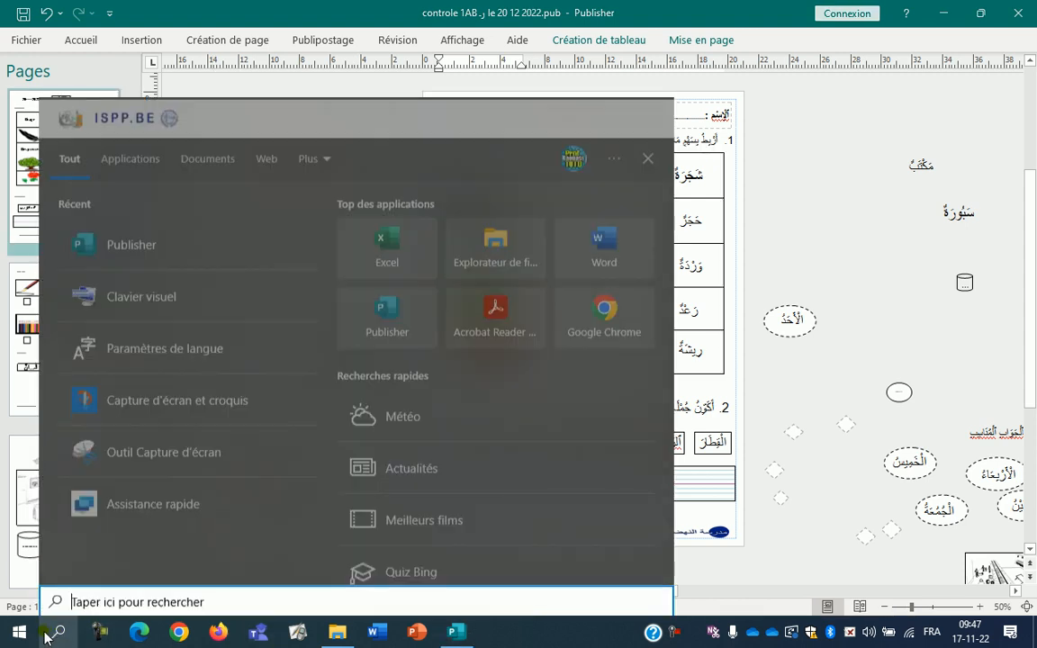
text(publi)
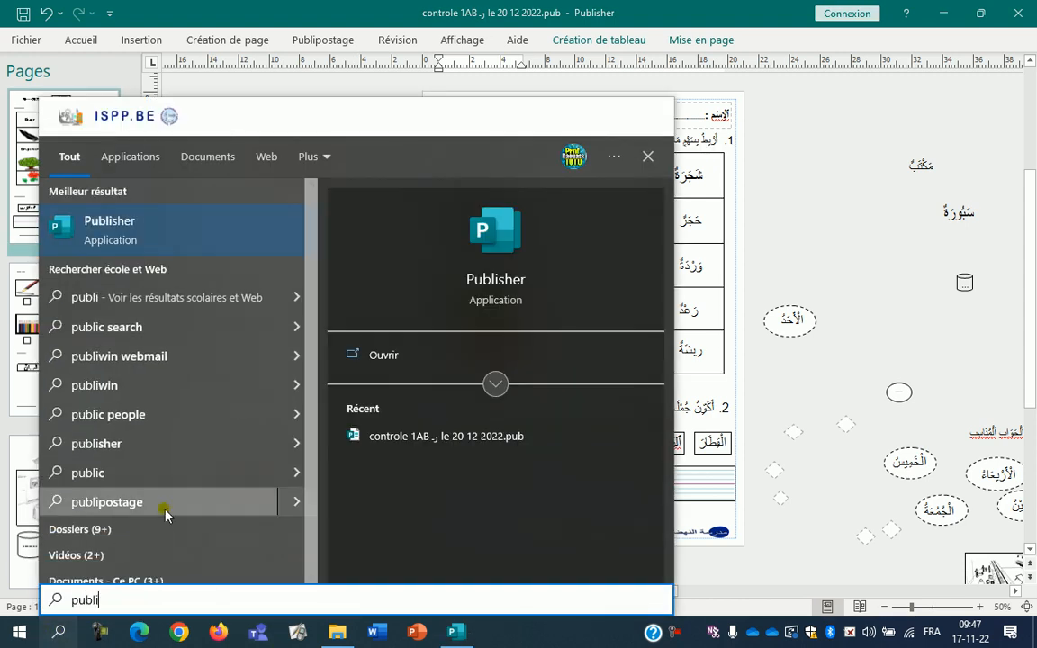
click(64, 232)
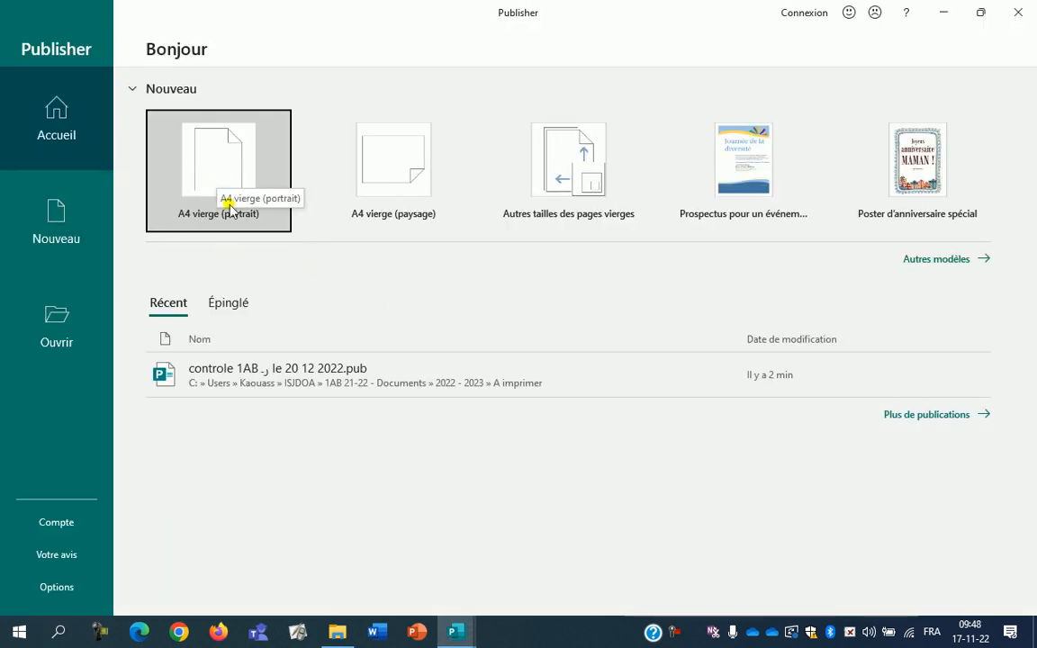
click(215, 187)
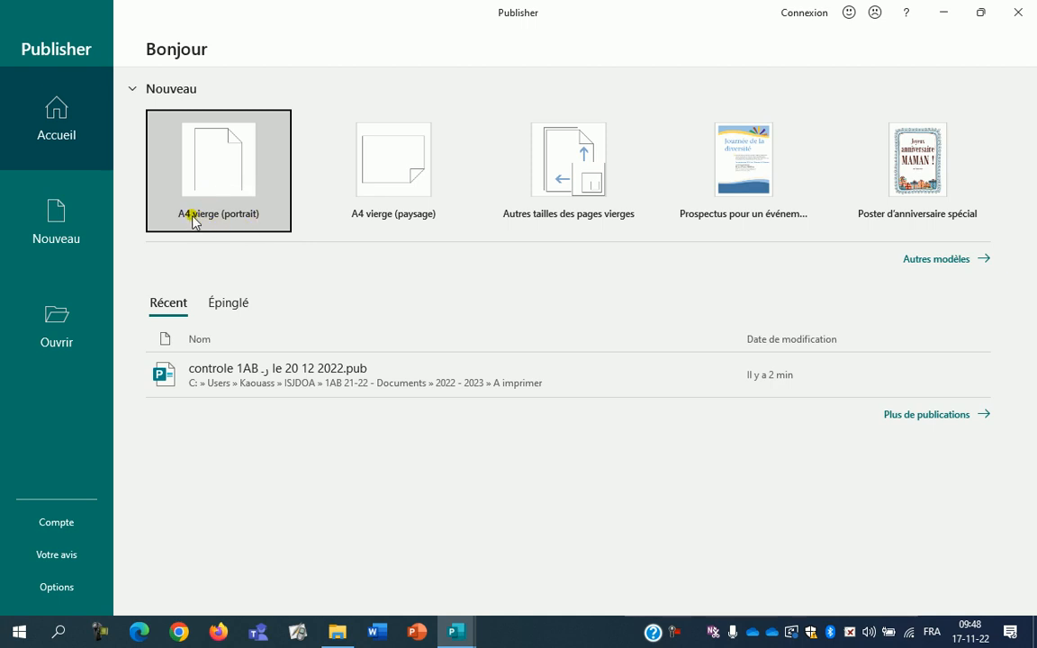
click(193, 219)
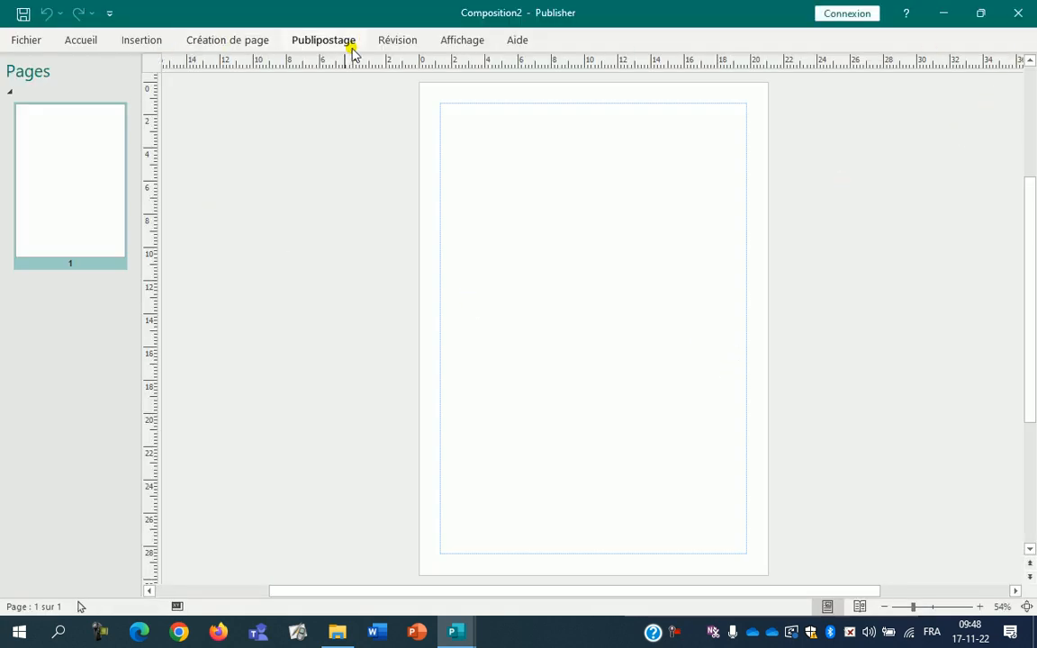
Keep the Accueil ribbon permanently expanded in the new publication.
click(73, 43)
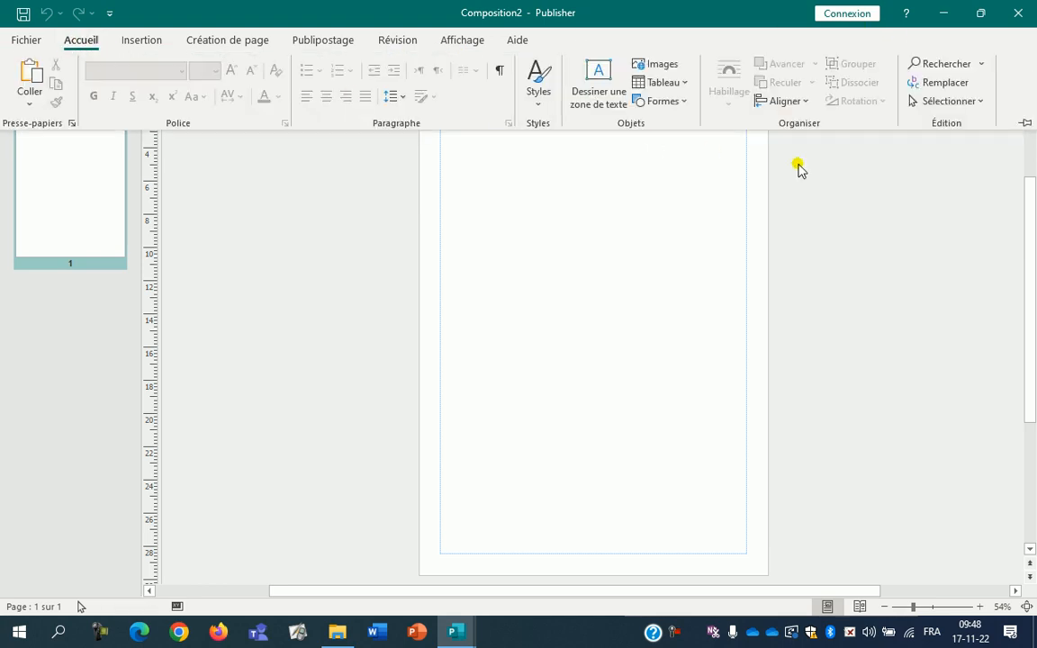
click(1025, 122)
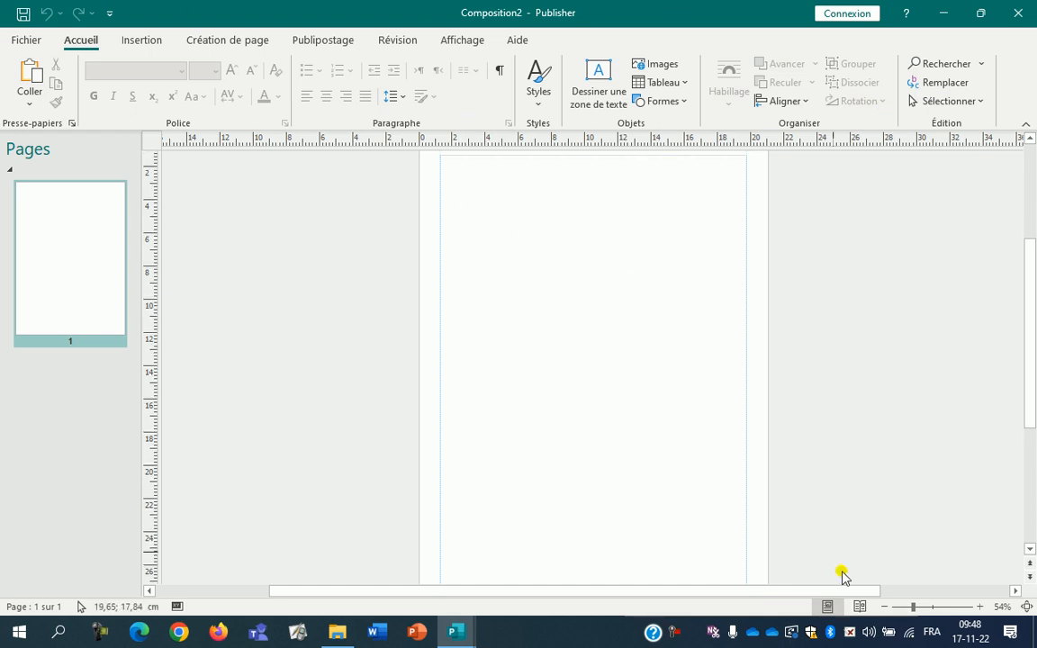
click(885, 607)
click(885, 607)
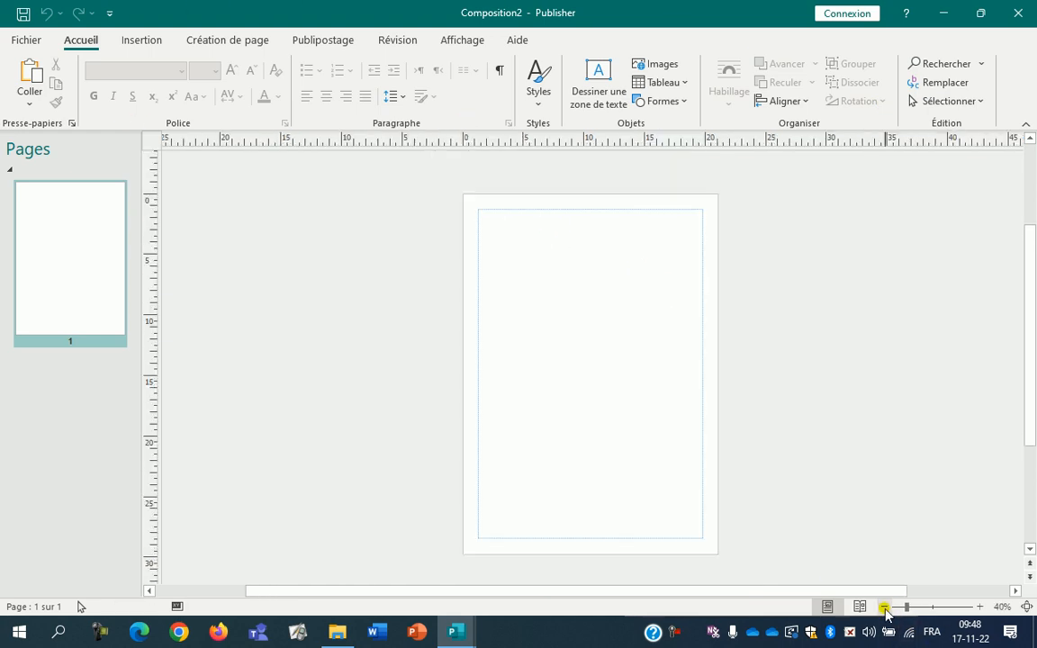
click(526, 249)
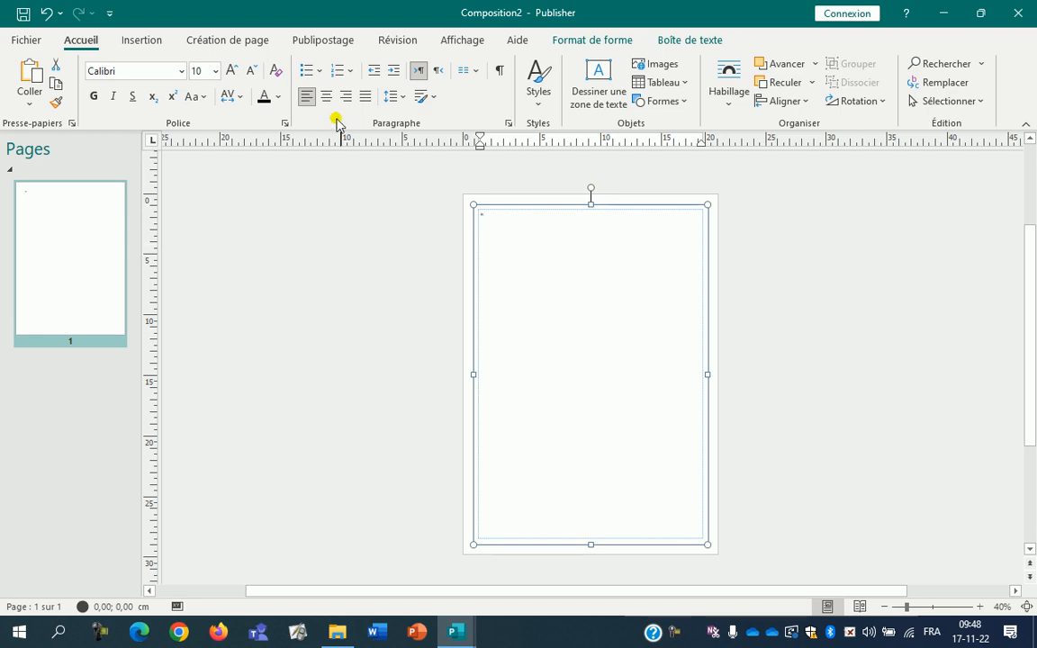
key(Escape)
key(Escape)
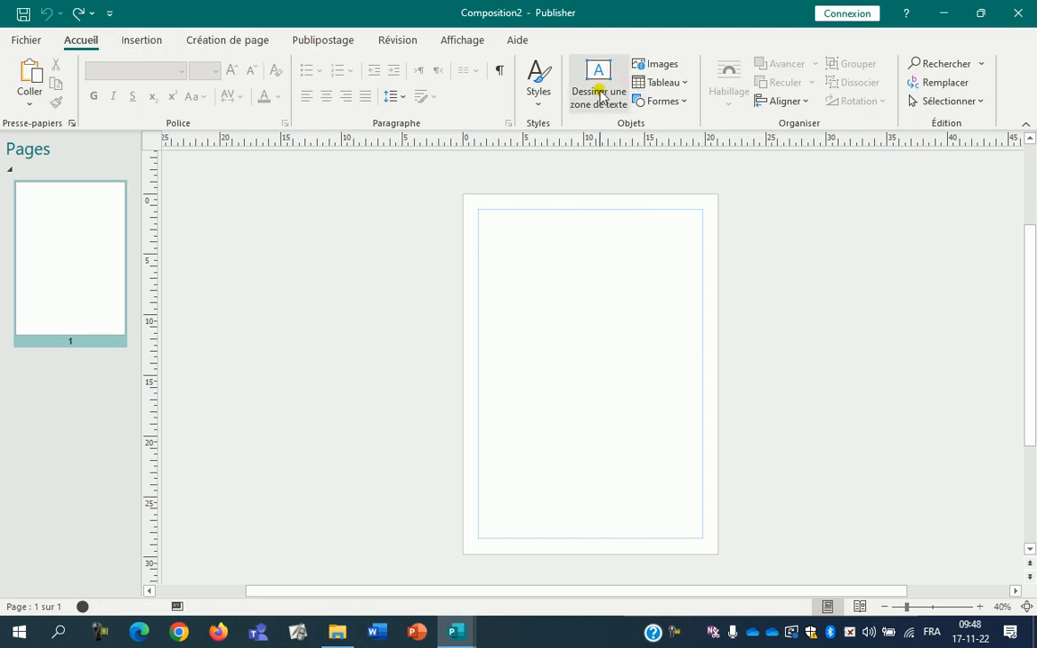
Draw a text box about 18.4 × 2.1 cm between the side margins along the page's upper margin.
click(142, 41)
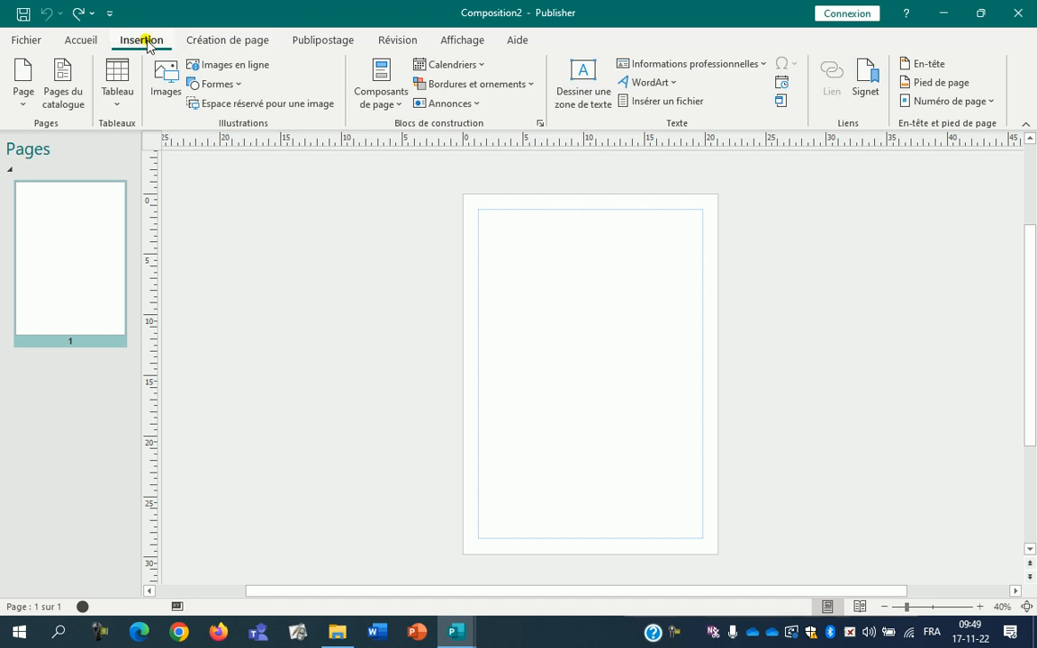
click(90, 41)
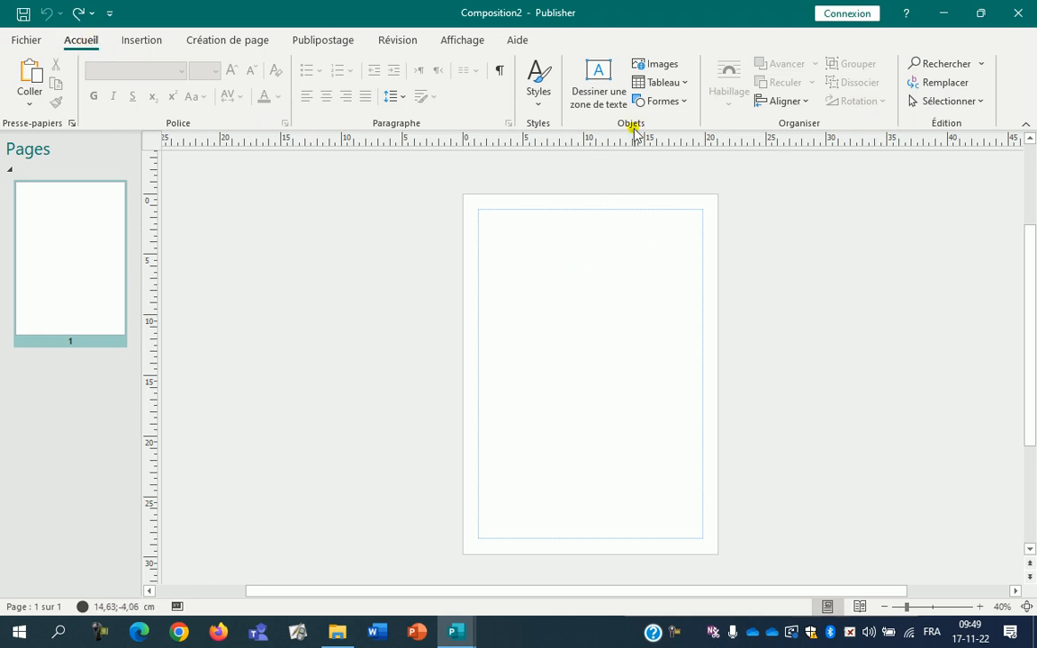
click(600, 95)
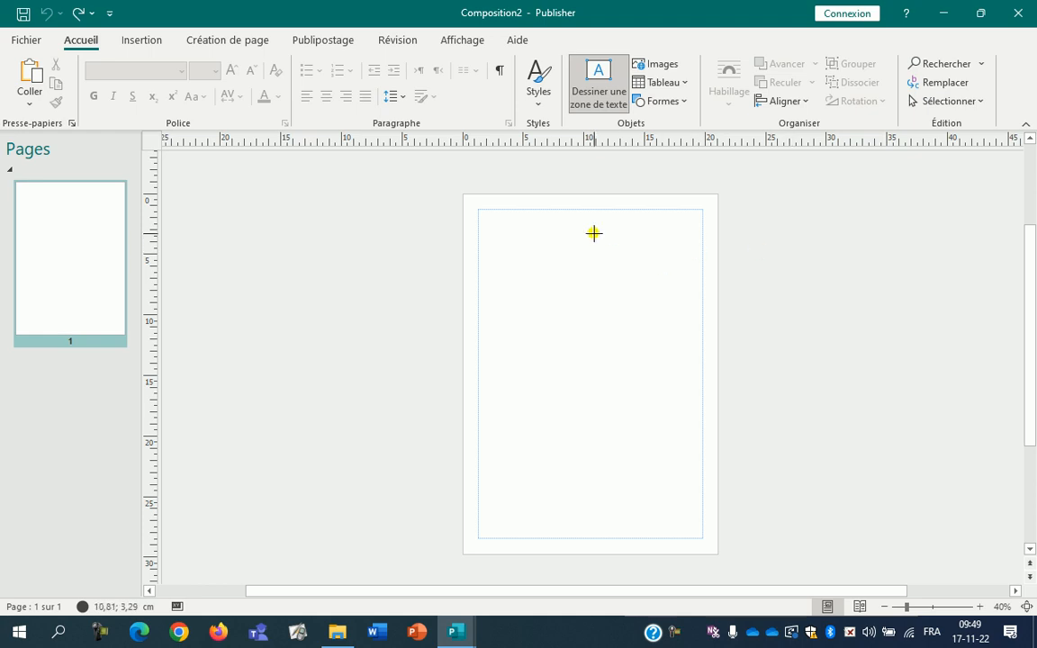
click(595, 99)
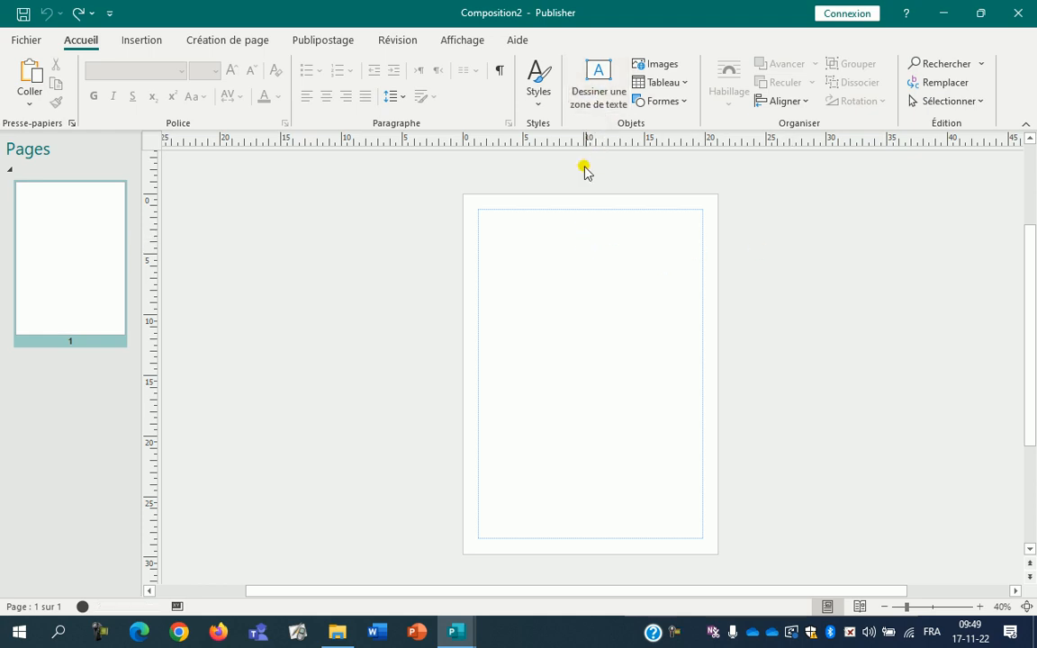
click(593, 81)
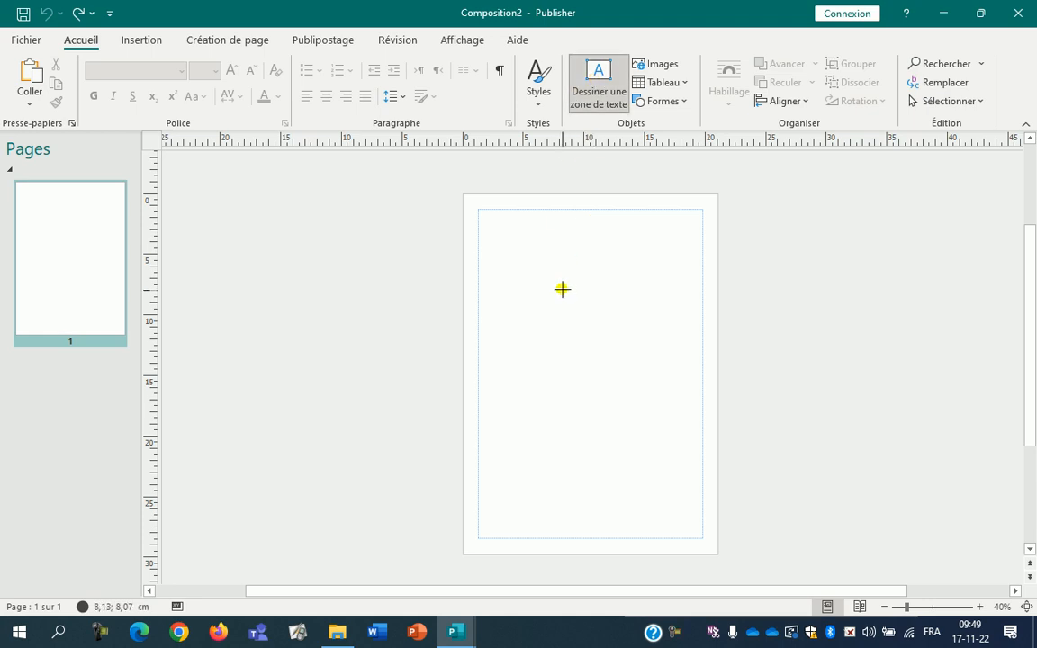
drag(478, 211, 702, 237)
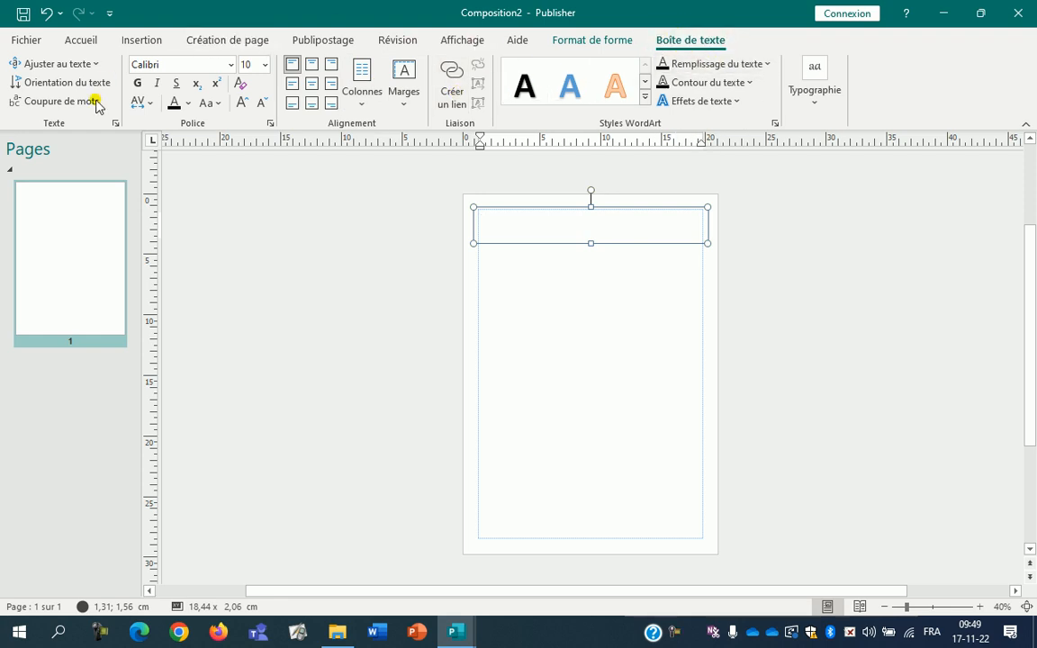
click(609, 243)
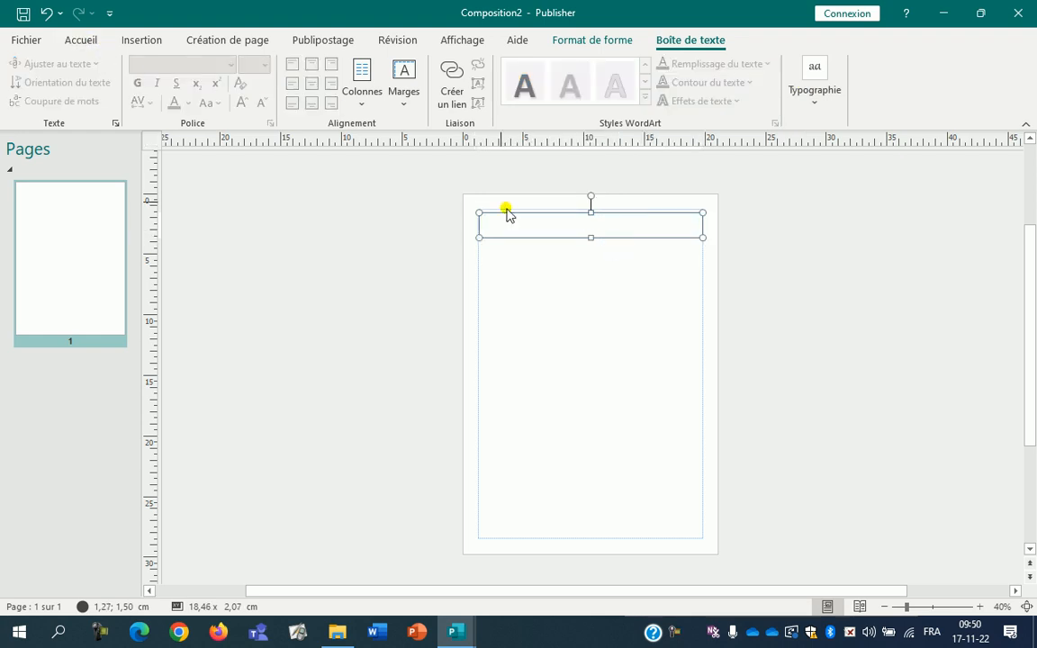
Set the text box's paragraph direction to right-to-left and its font size to 22.
click(532, 224)
click(88, 43)
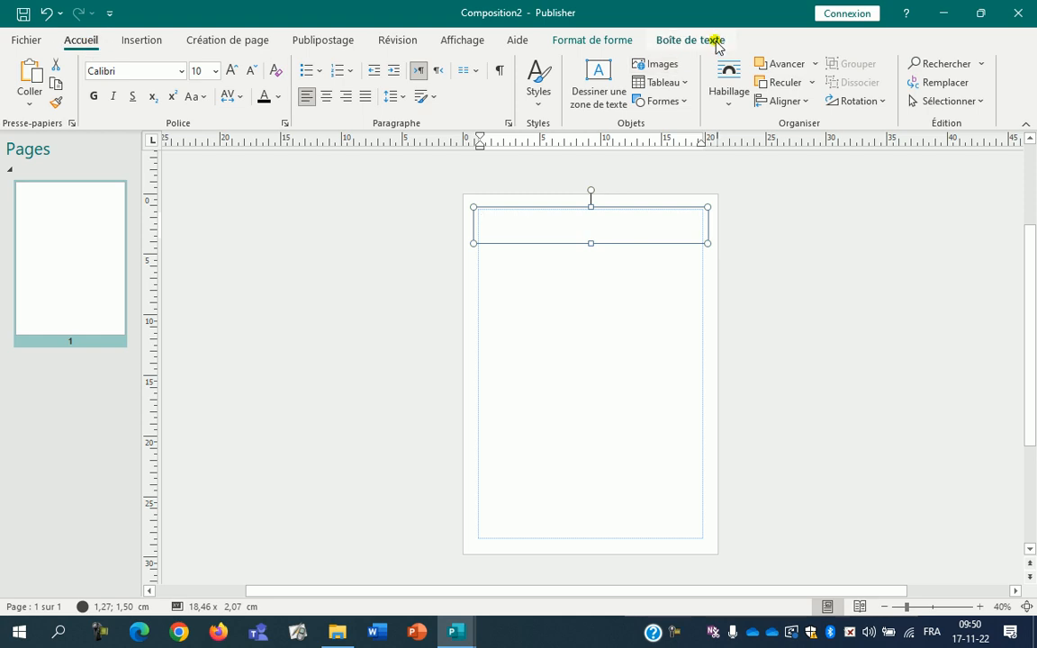
click(685, 41)
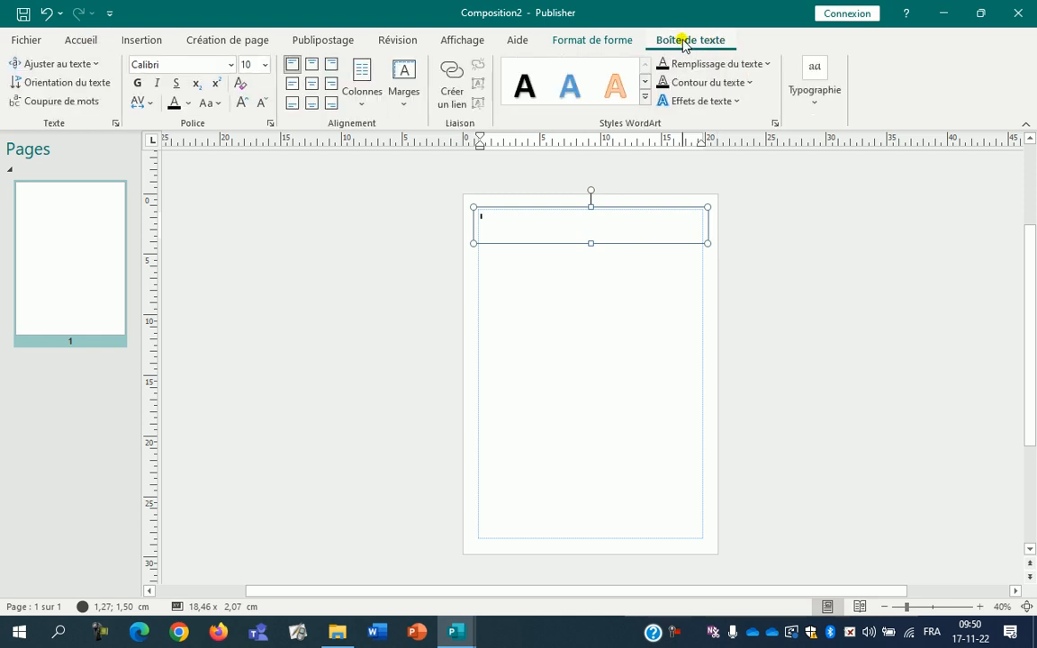
click(88, 41)
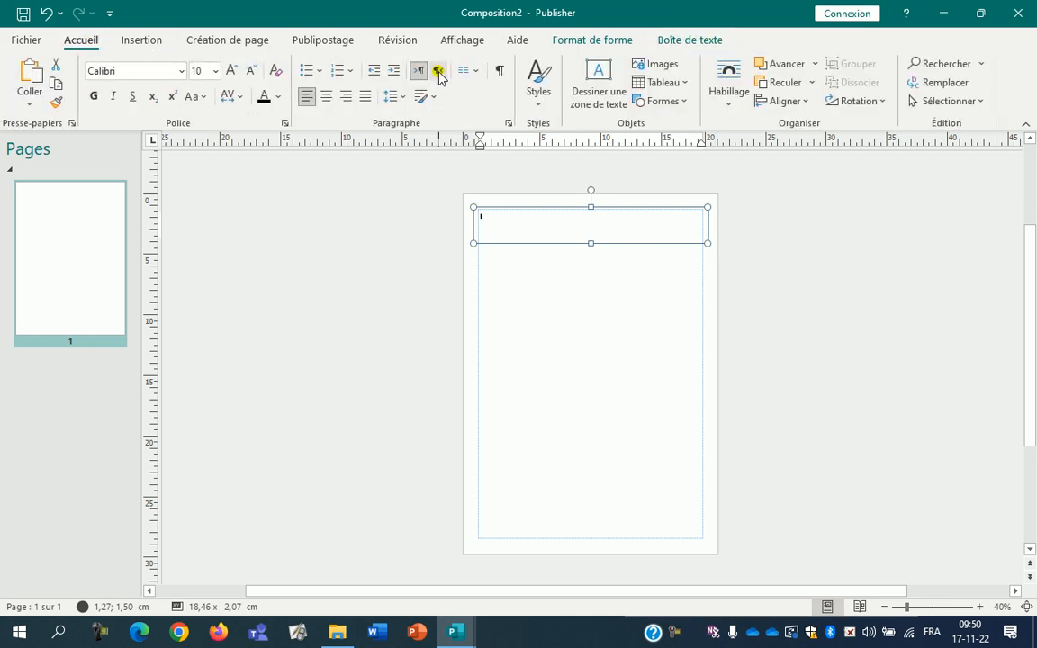
click(439, 74)
click(440, 74)
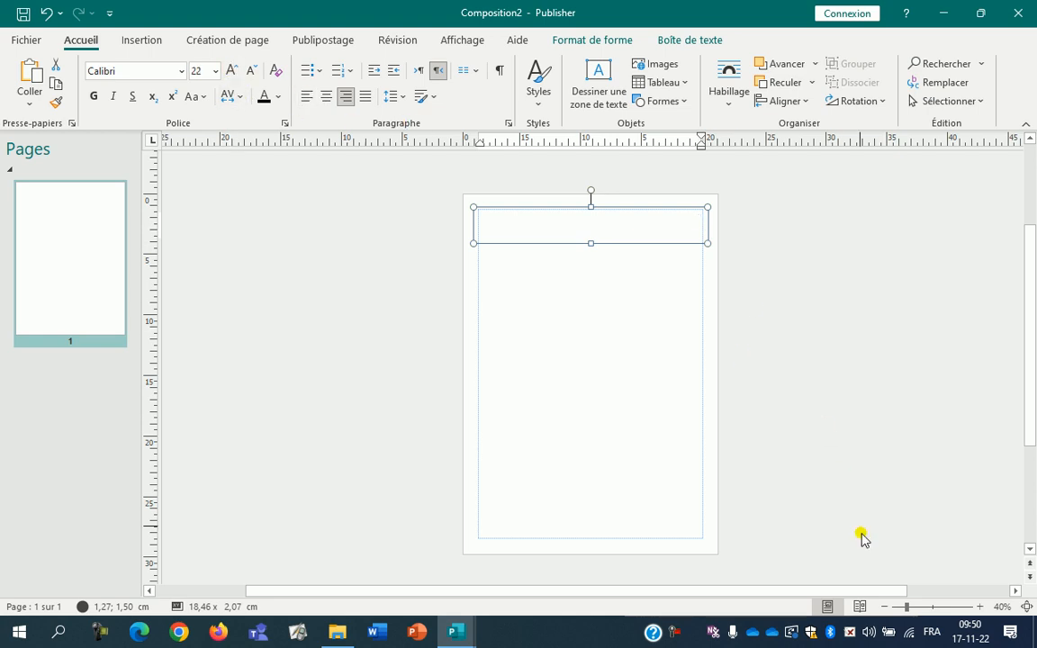
Switch the keyboard input language to Arabe (Maroc) with the Arabic (102) AZERTY layout.
click(933, 631)
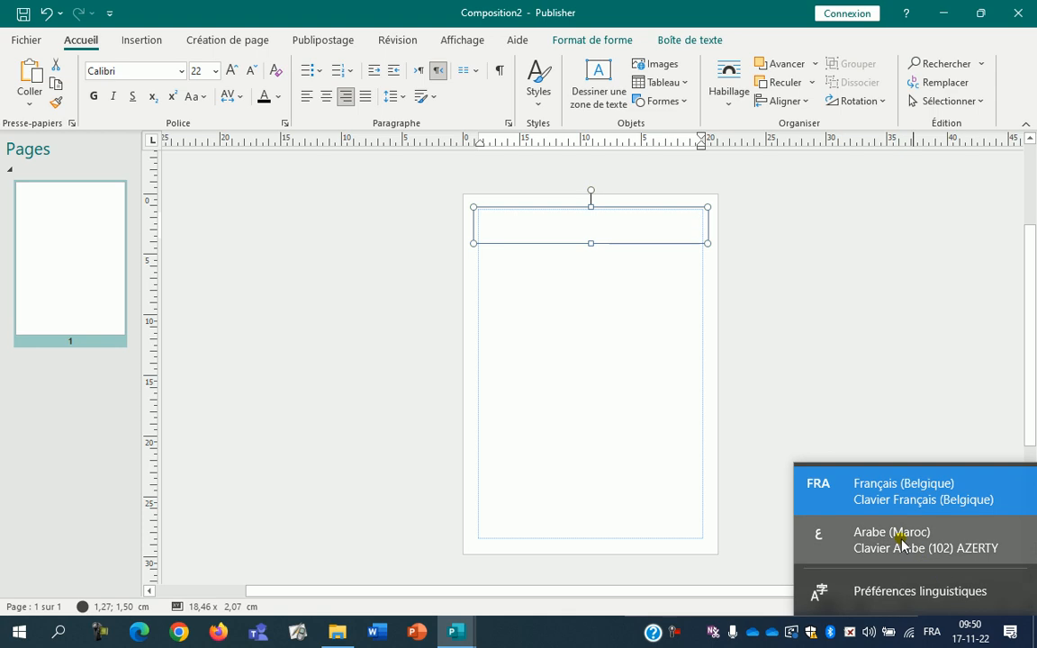
click(927, 563)
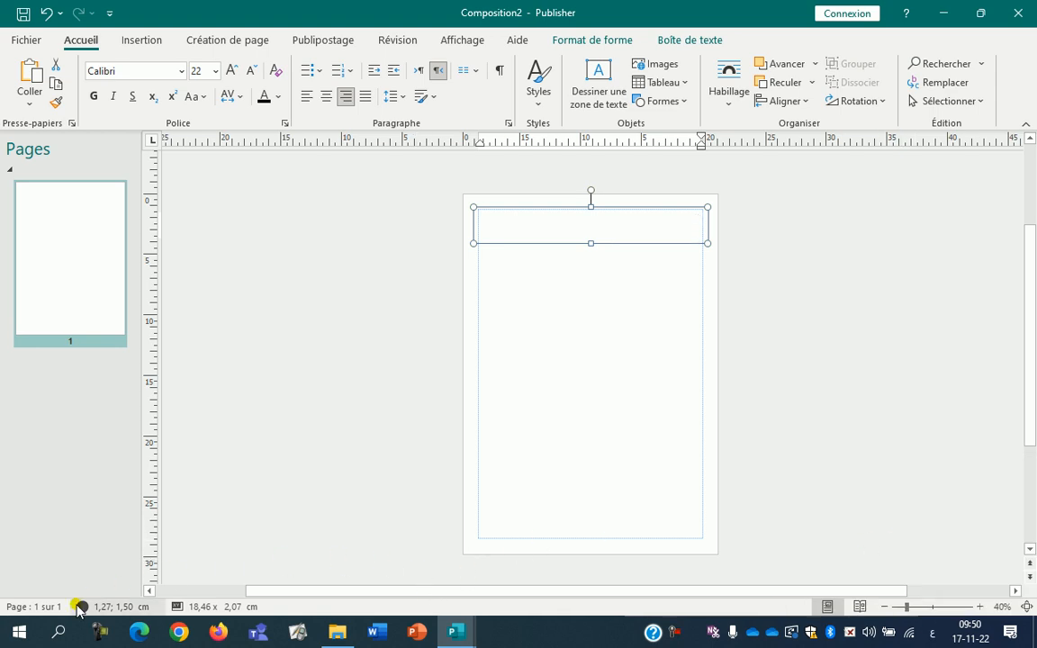
Search Windows for "ؤمضرهثق", pin the Clavier visuel app to the taskbar and the Start menu, and check its tile.
click(58, 631)
text(ؤمضرهتق)
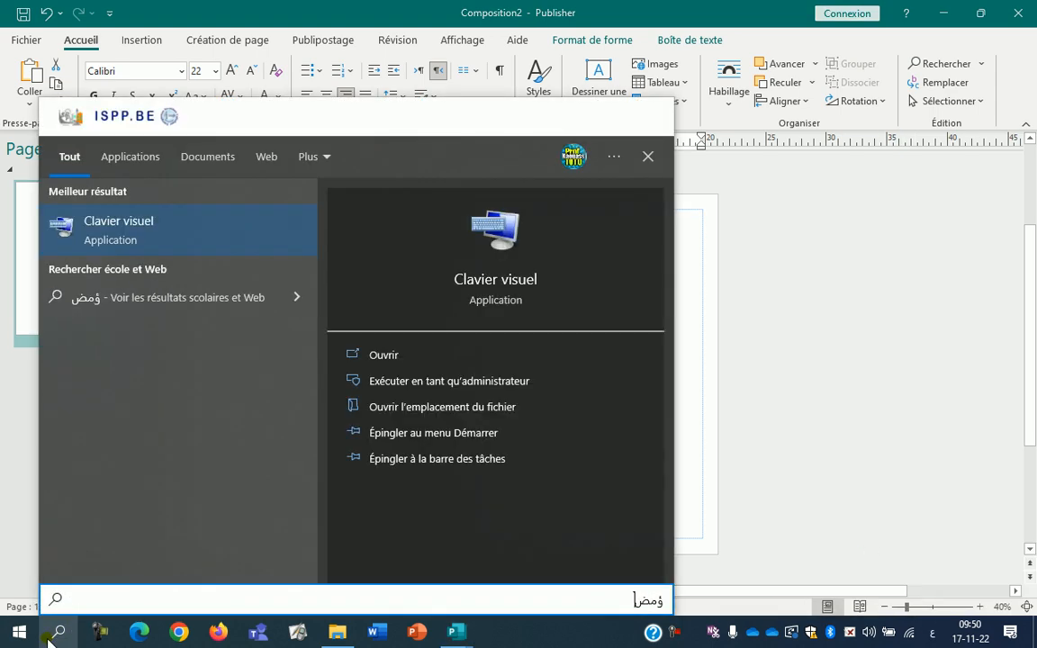
right_click(83, 239)
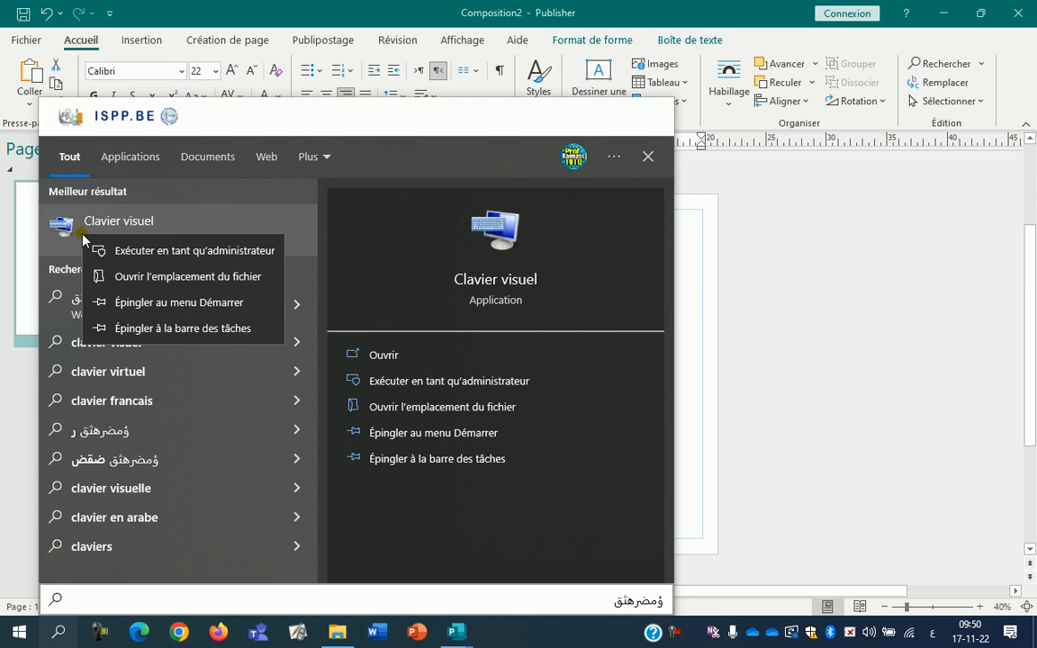
click(148, 328)
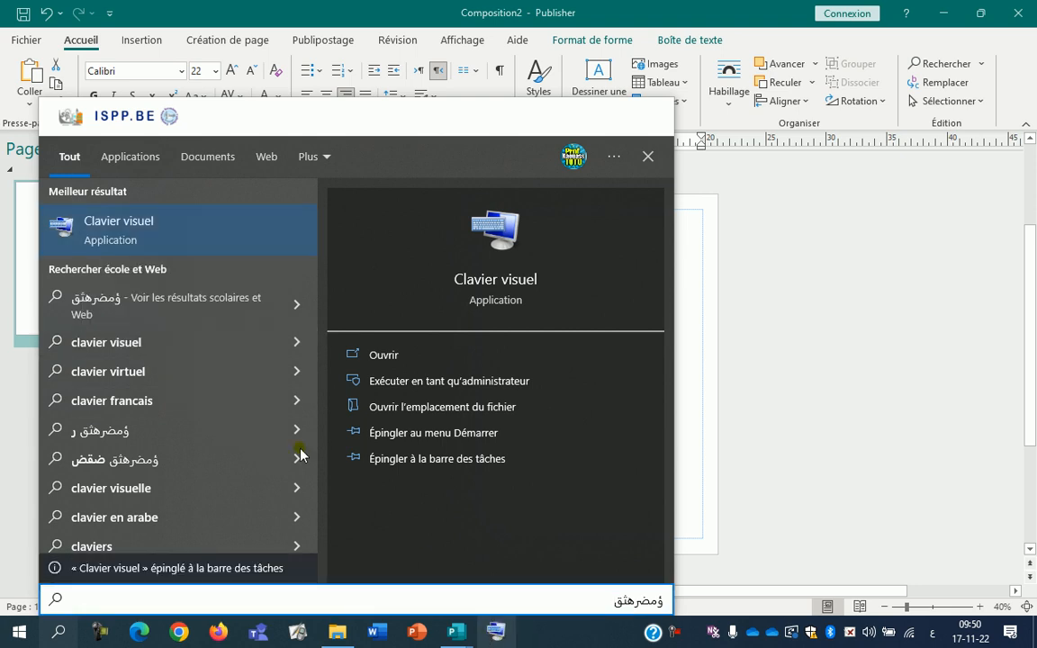
right_click(134, 237)
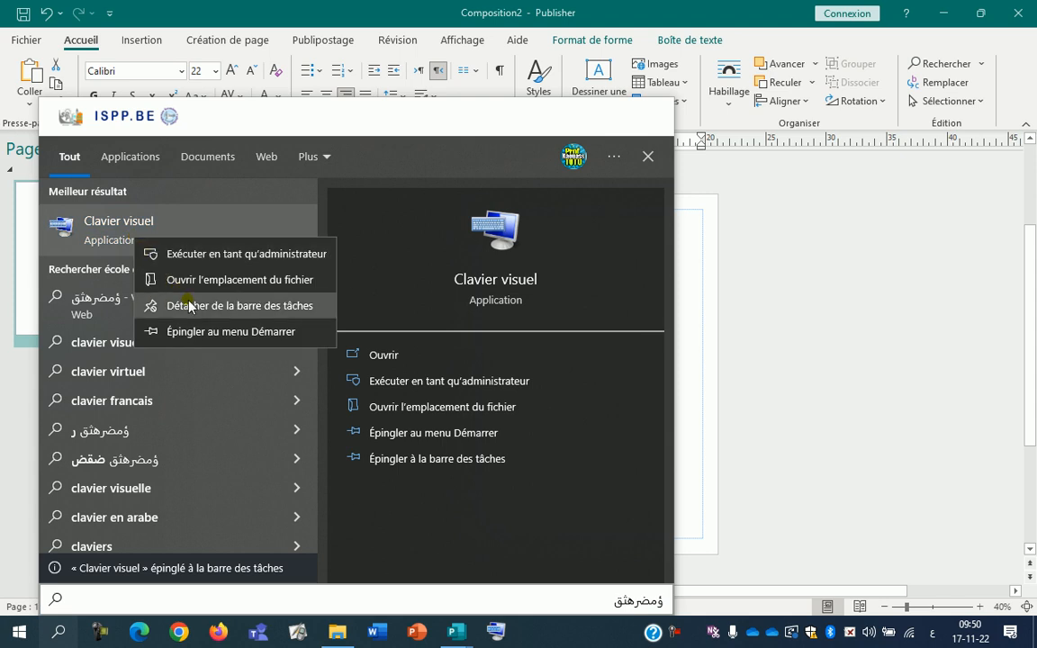
click(205, 331)
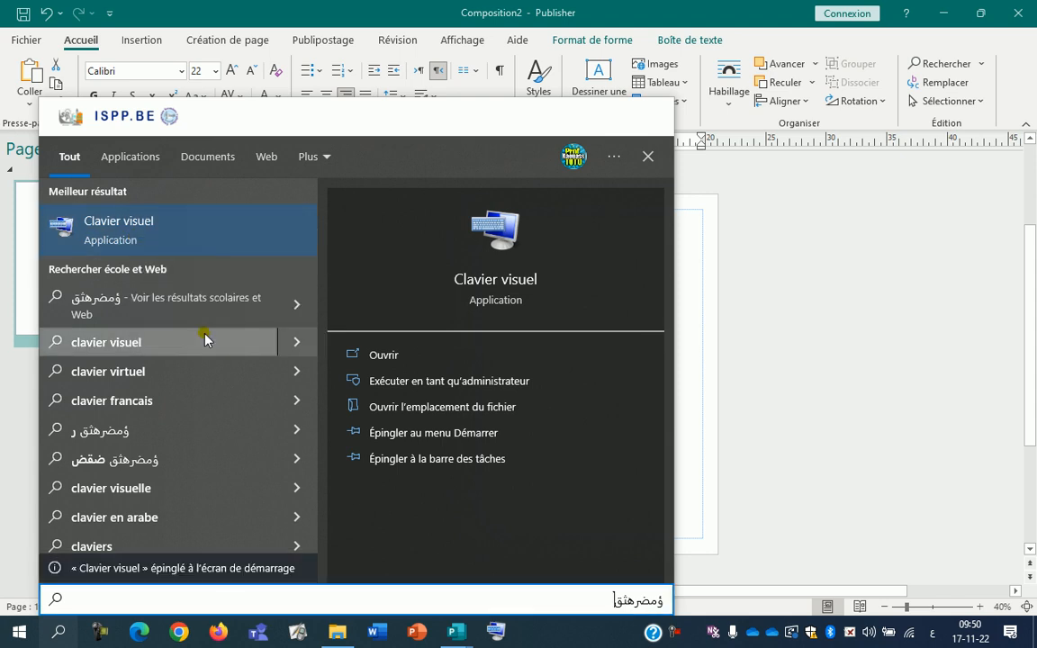
click(20, 633)
scroll(386, 546, down, 1)
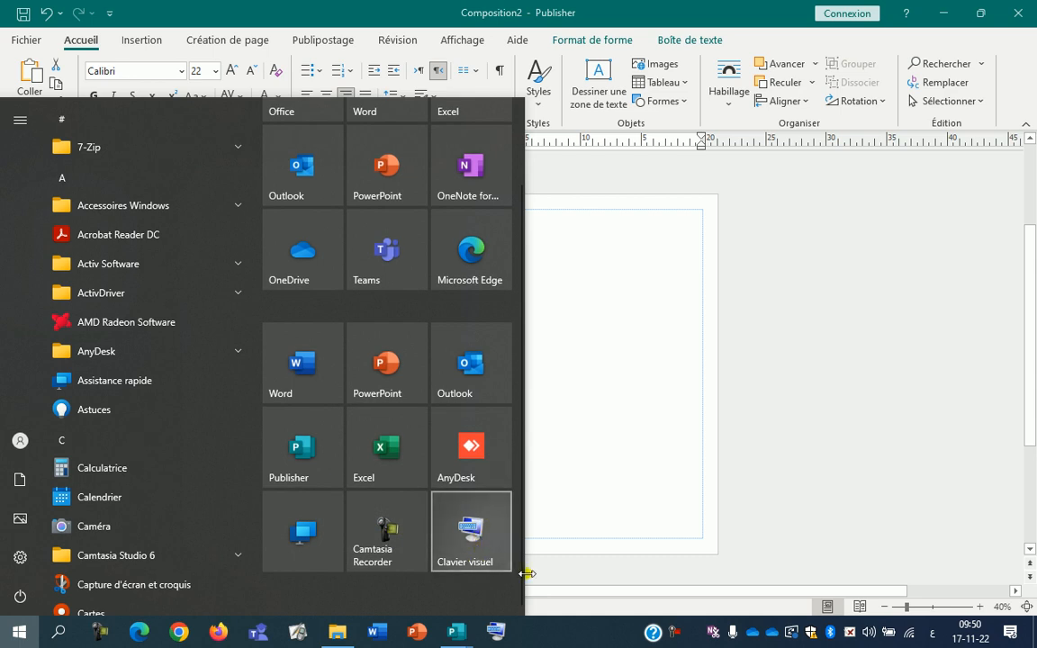
Launch Clavier visuel and use it to enter "حمنهعغف غتت فَ" in the text box at the page's upper margin.
click(499, 633)
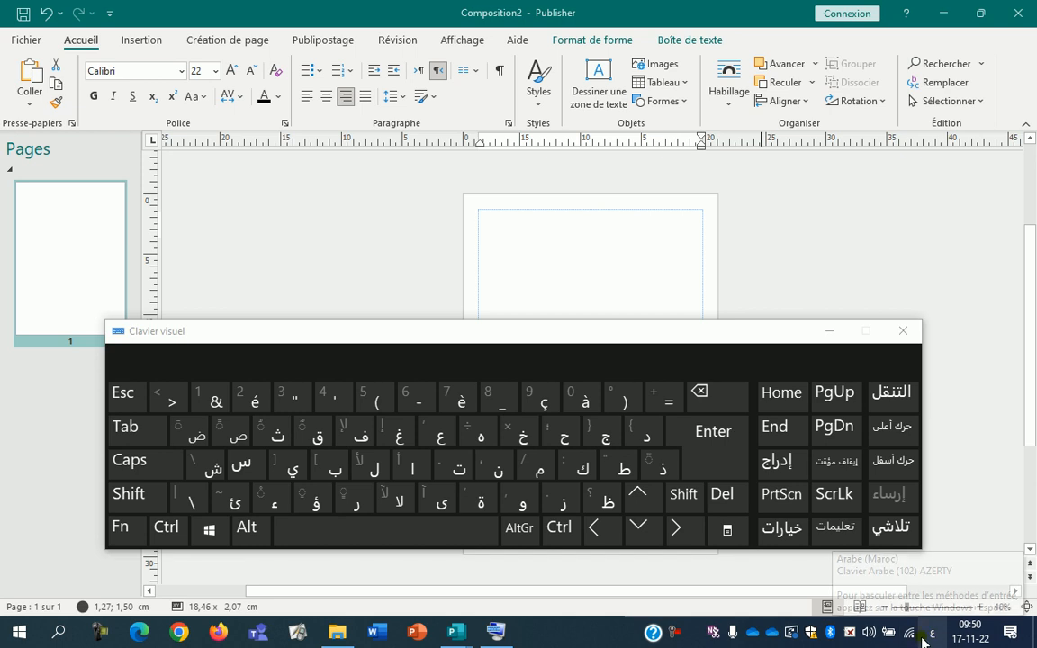
click(675, 223)
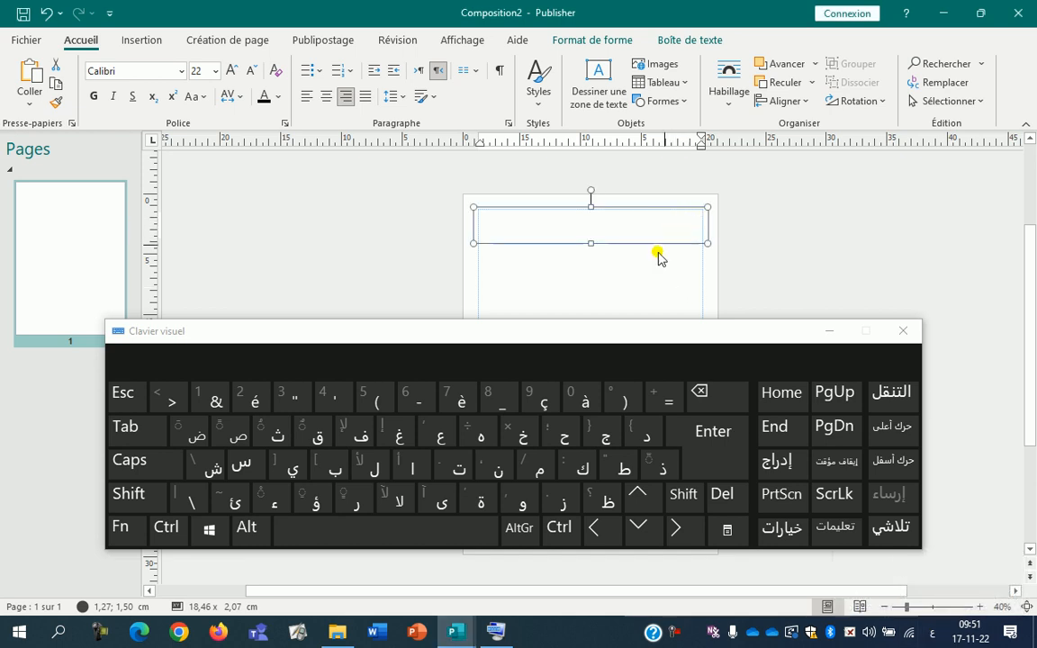
click(564, 436)
click(539, 469)
click(498, 469)
click(447, 436)
click(367, 441)
click(392, 527)
click(392, 469)
click(441, 469)
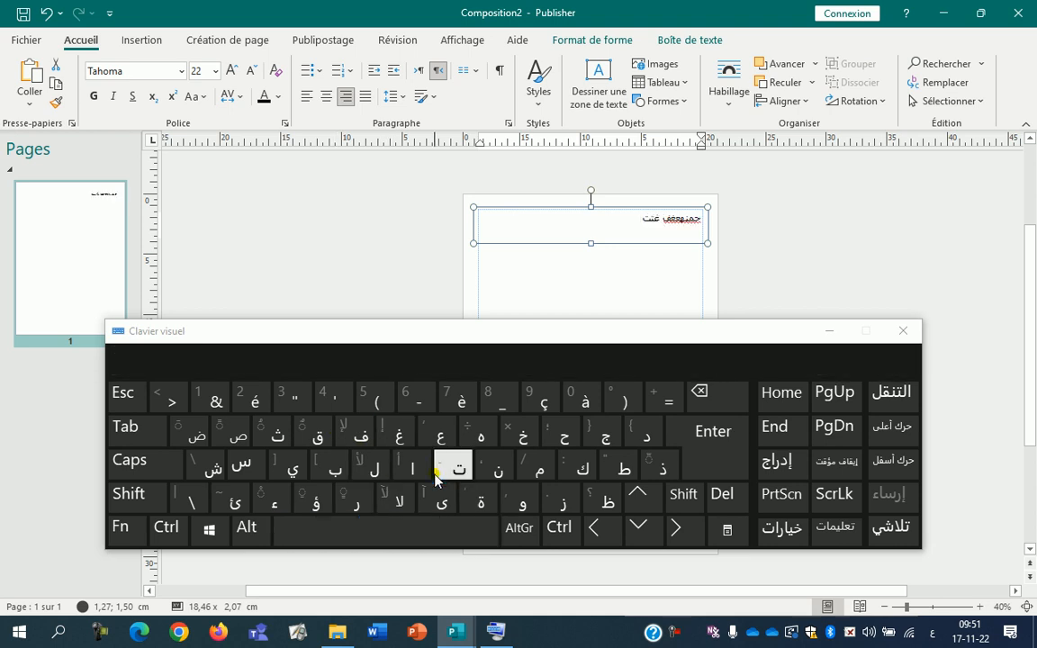
click(414, 530)
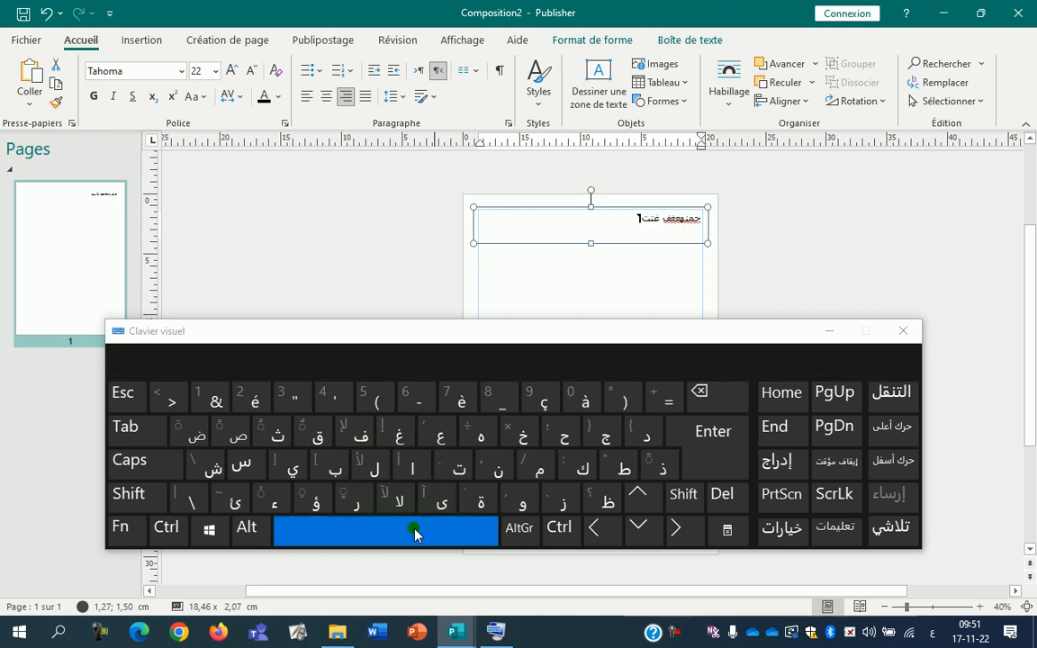
click(129, 493)
click(190, 435)
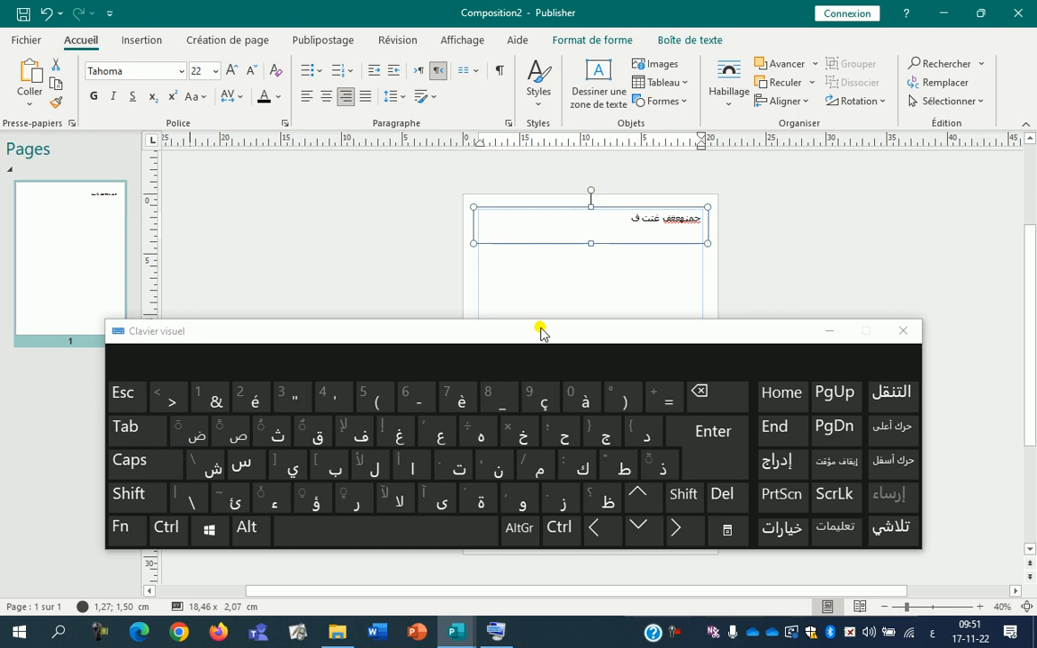
Select the whole line of Arabic text in the text box.
click(977, 608)
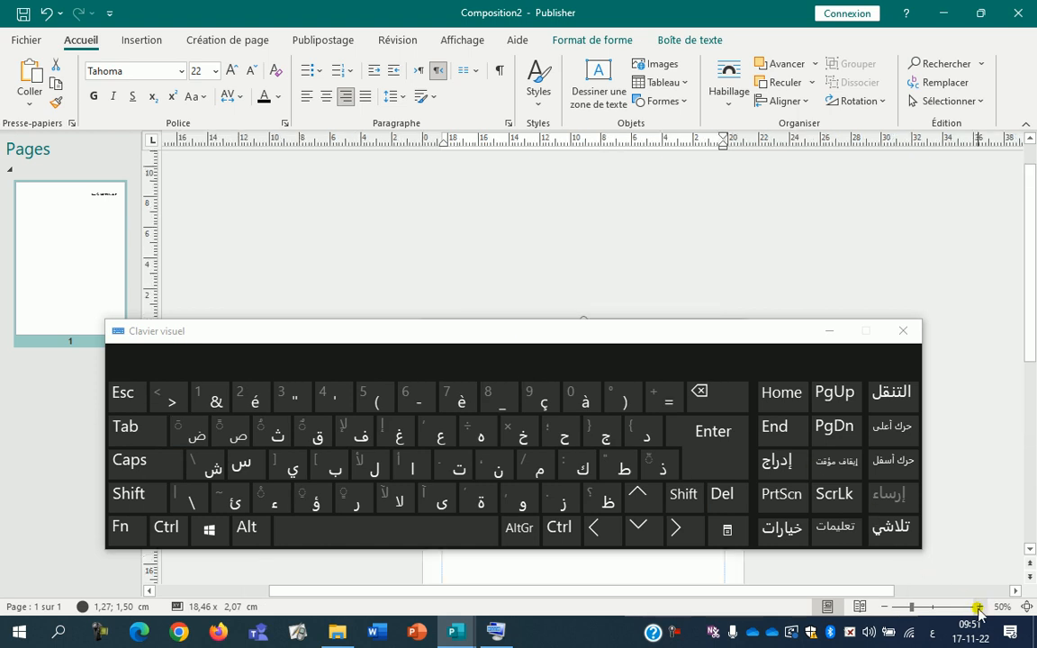
click(977, 608)
click(978, 608)
click(978, 607)
click(977, 607)
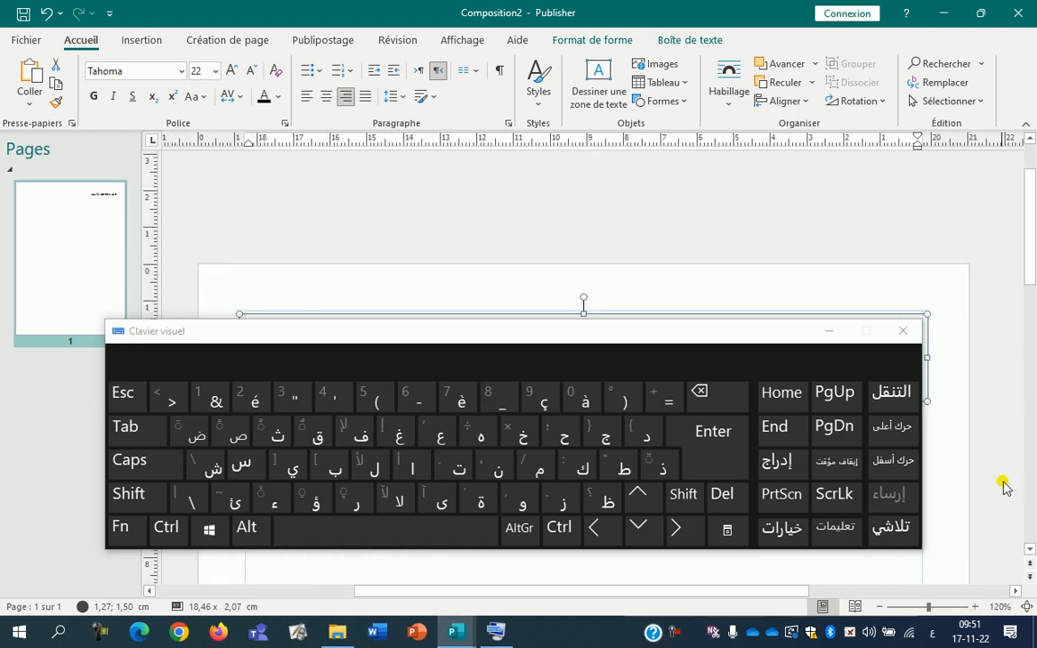
drag(1031, 236, 1017, 261)
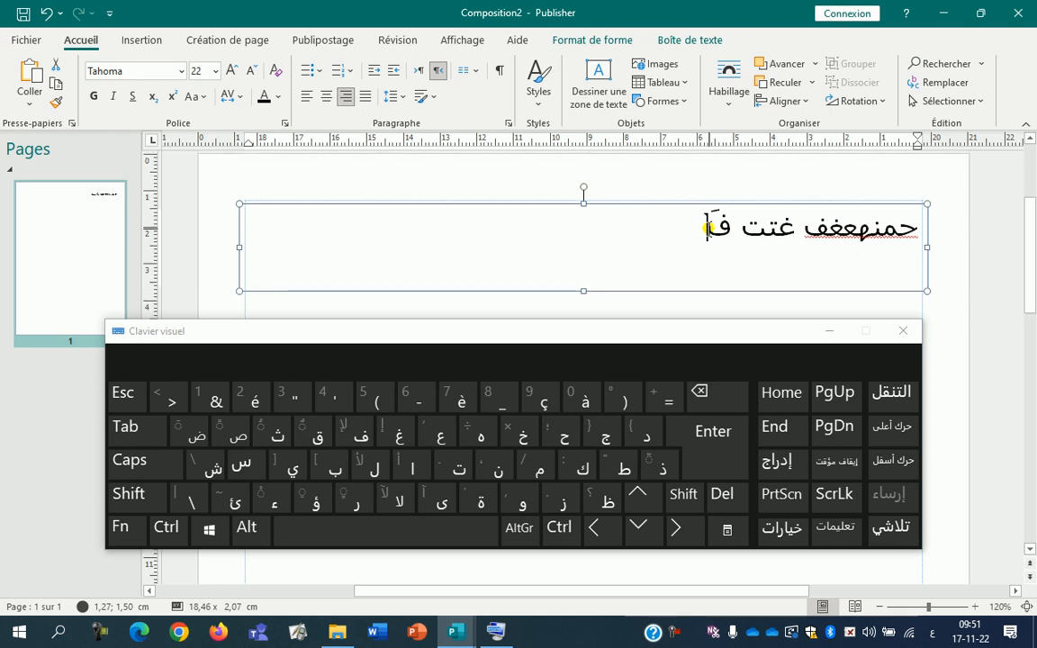
drag(706, 227, 864, 241)
click(693, 228)
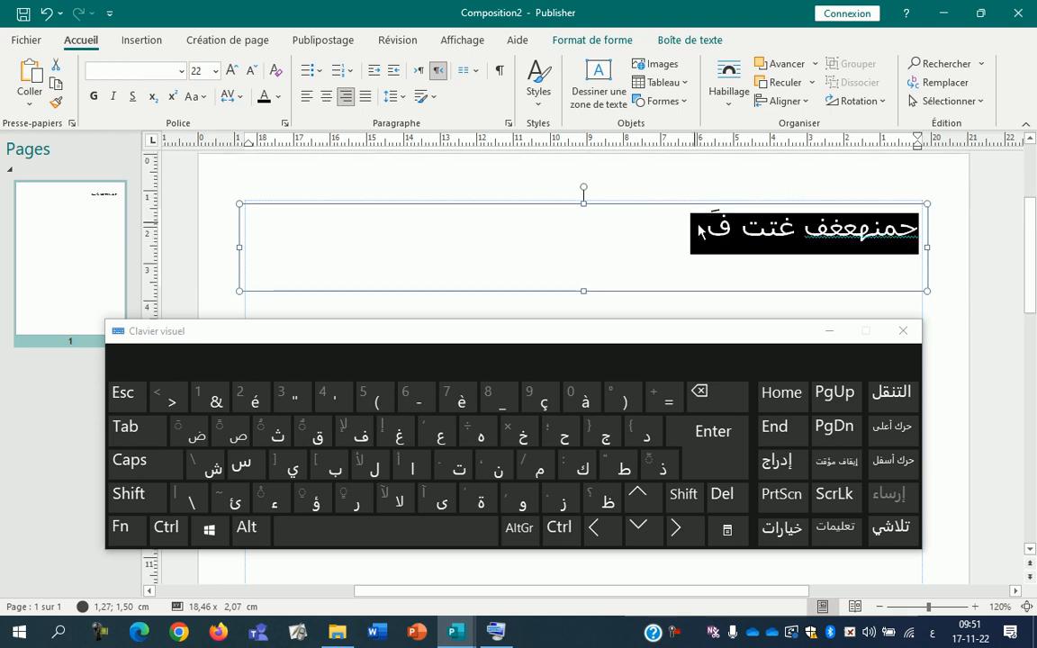
drag(694, 230, 874, 225)
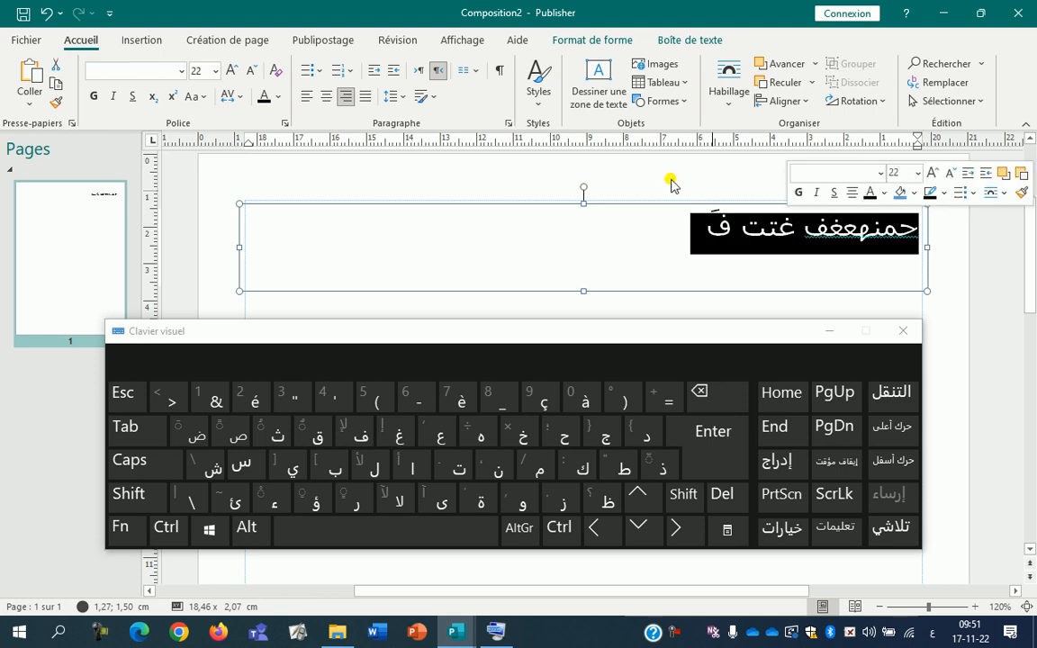
Try a different font from the font list on the selected Arabic text.
click(182, 70)
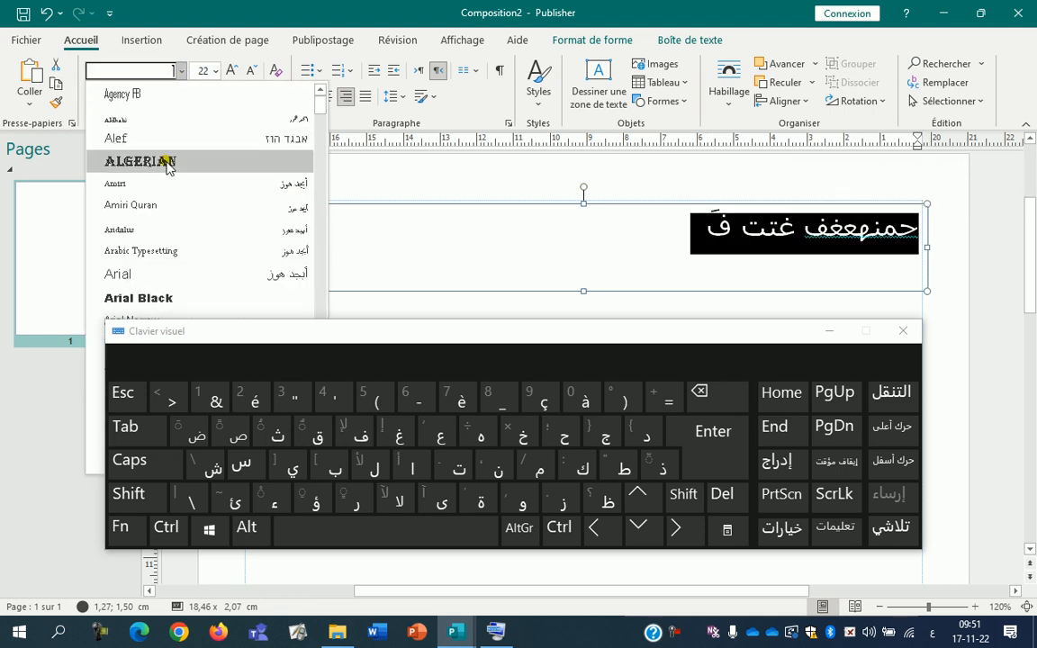
scroll(157, 225, down, 1)
click(167, 233)
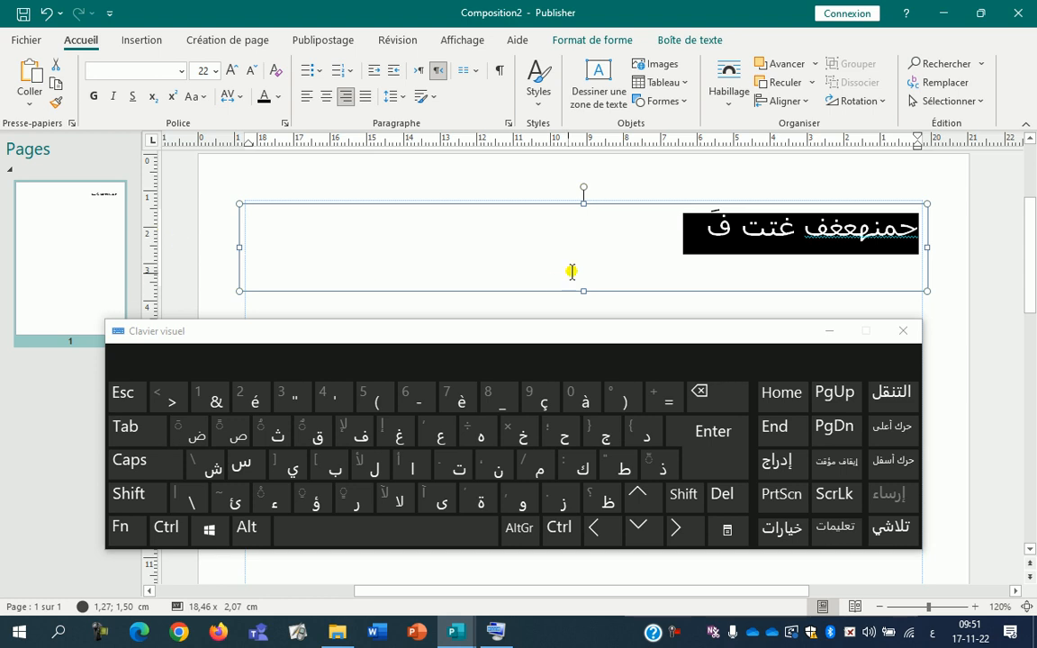
Switch the keyboard input back to Français (Belgique) and set the selected text's font to Times New Roman.
click(155, 71)
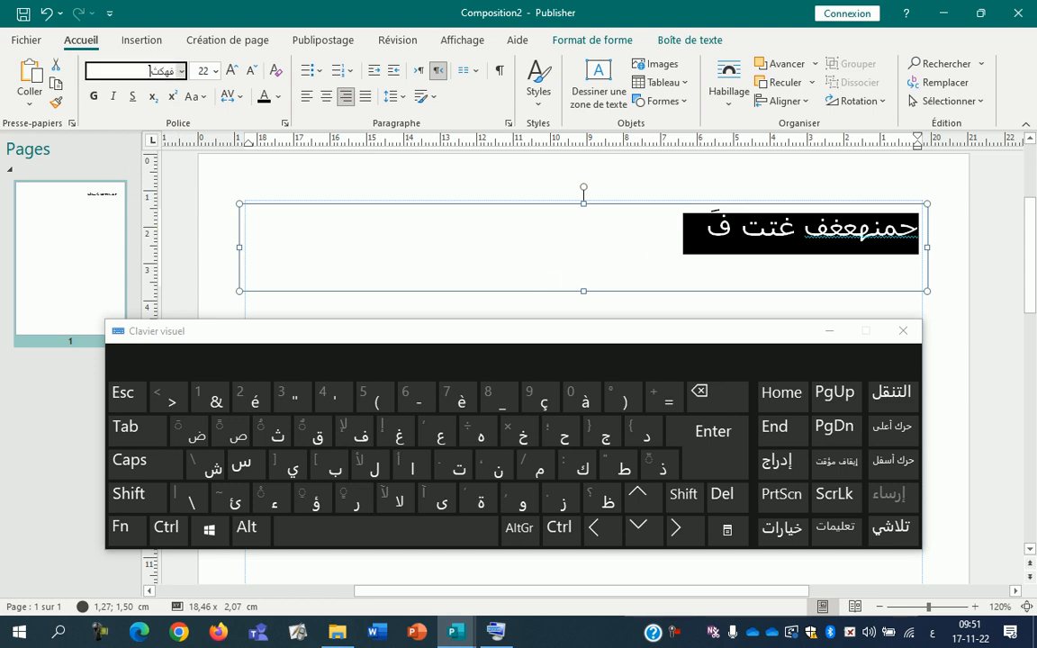
click(933, 633)
click(986, 502)
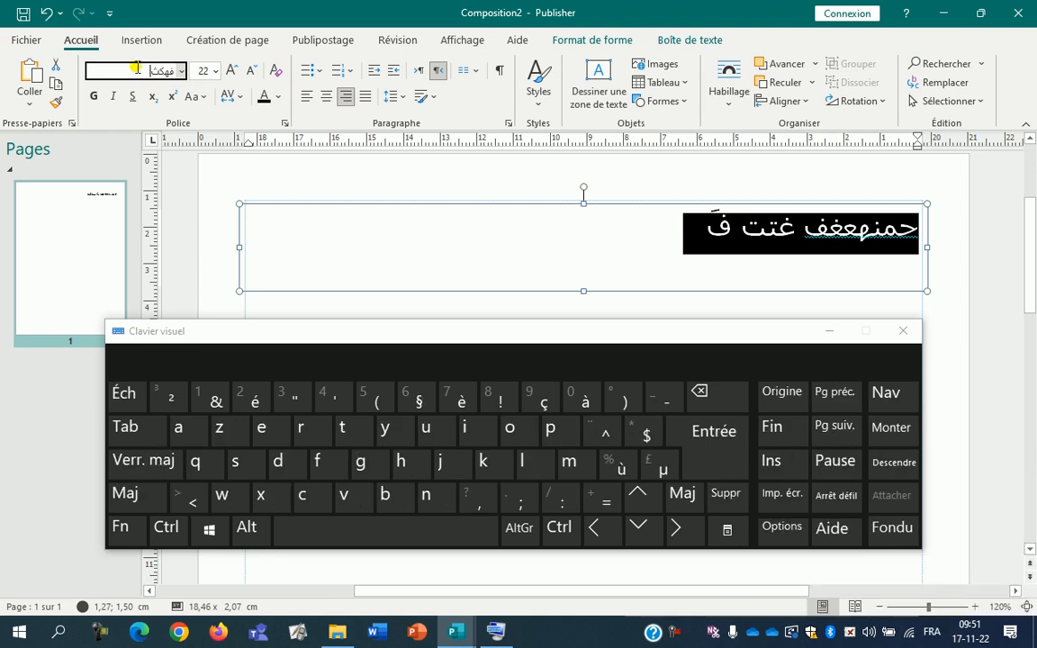
text(Times New Roman)
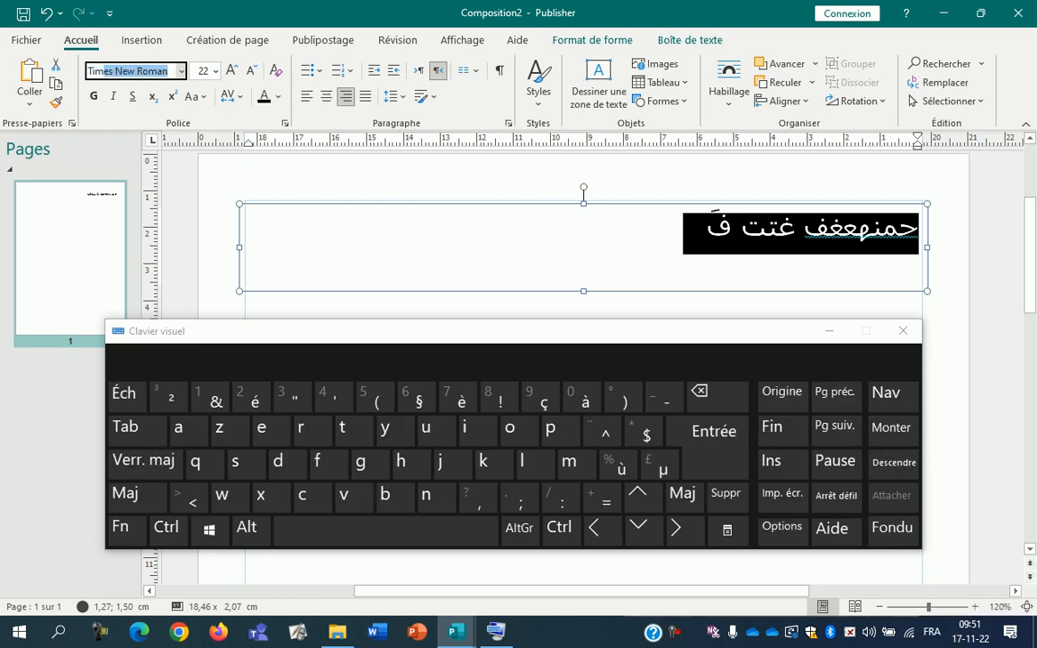
key(Return)
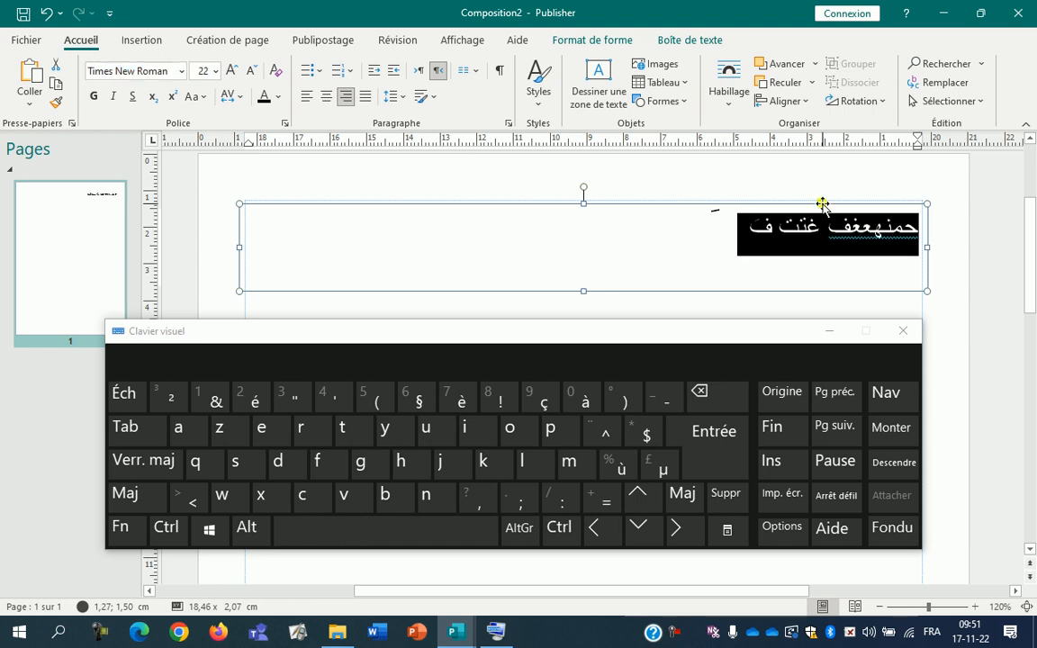
Increase the Arabic text's font size to 72 and extend the text box downward to a height of about 2.6 cm.
key(ctrl+shift+greater)
key(ctrl+shift+greater)
key(ctrl+shift+greater)
key(ctrl+shift+greater)
key(ctrl+shift+greater)
key(ctrl+shift+greater)
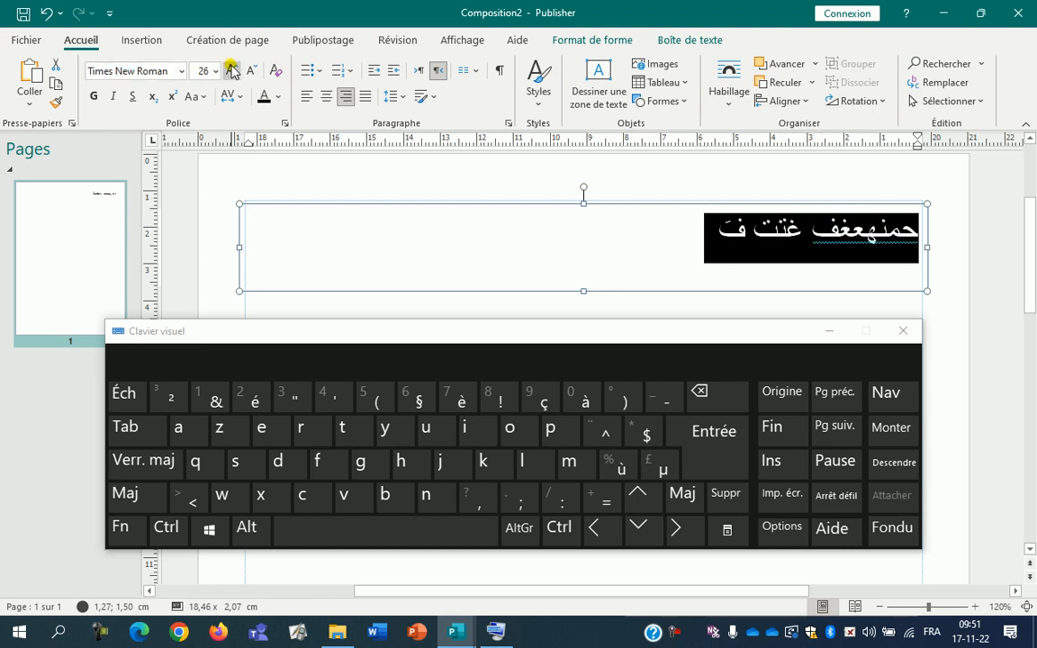
click(595, 268)
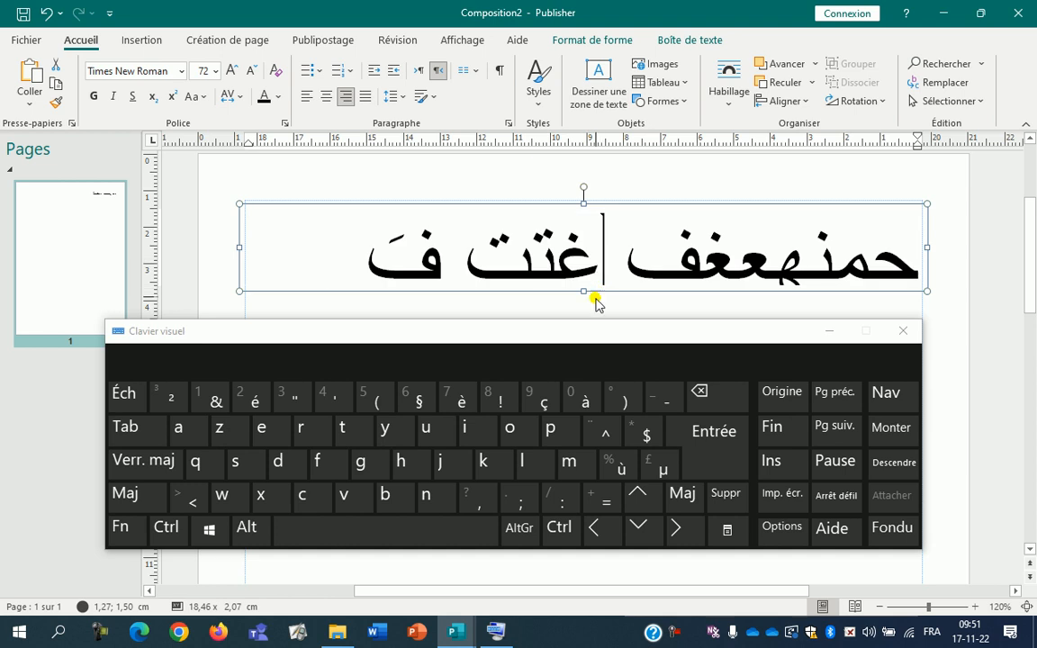
drag(583, 291, 583, 310)
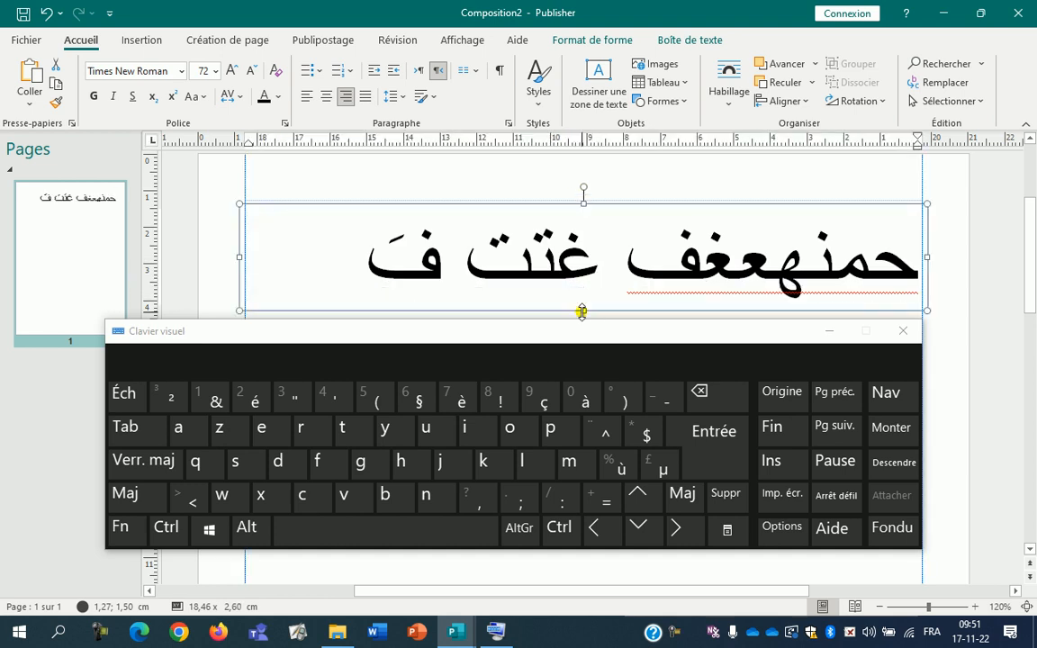
Close the on-screen keyboard and deselect the text box.
click(159, 74)
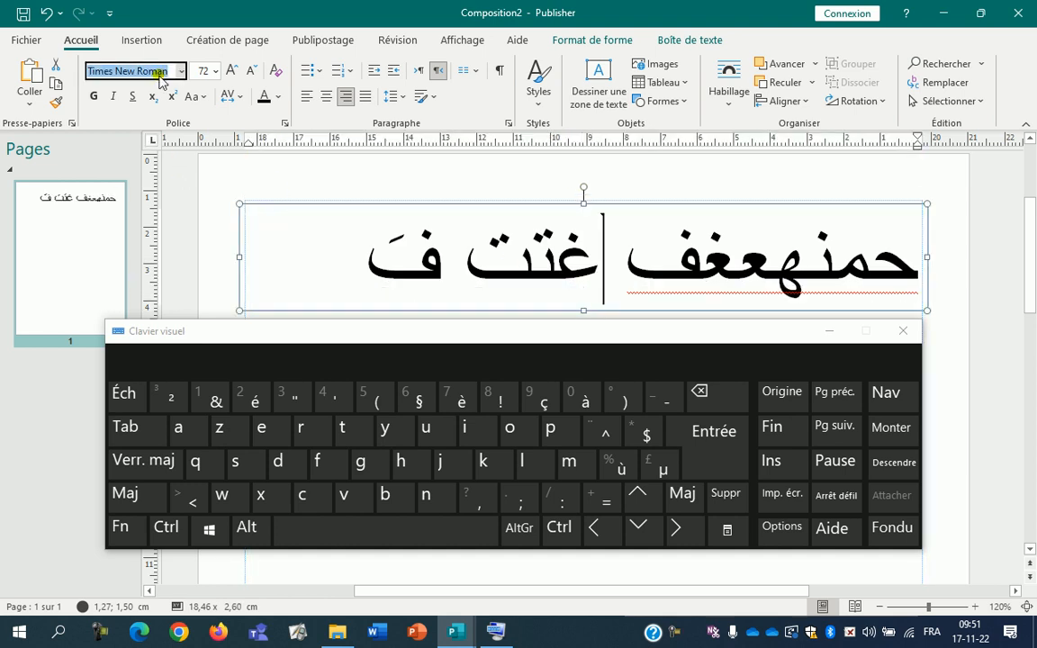
click(903, 331)
click(727, 344)
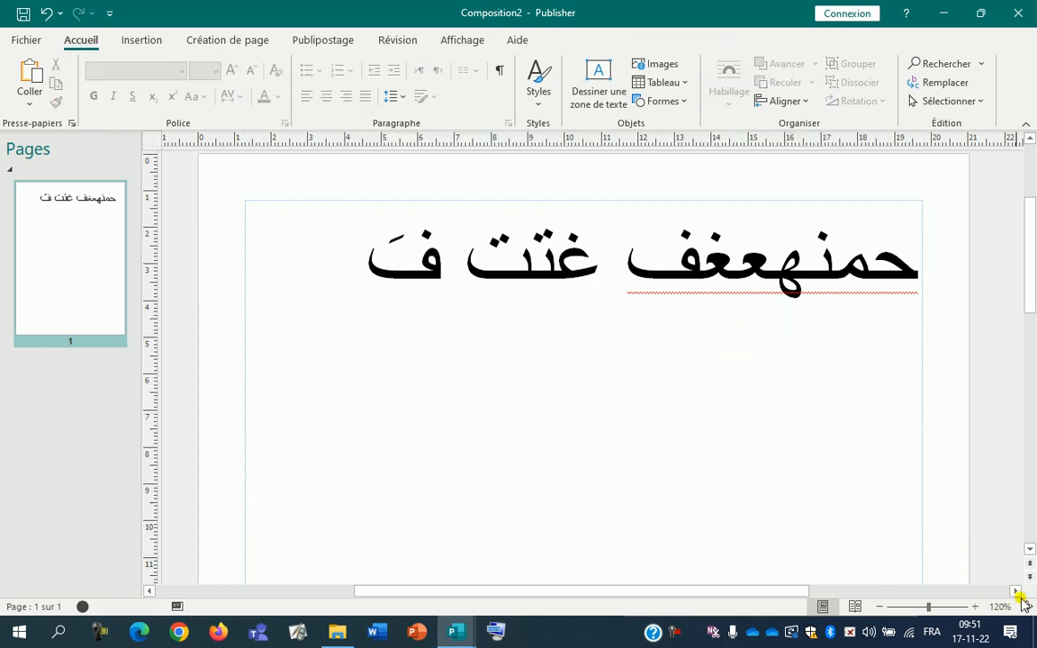
Move the Arabic text box down the page and back up so its upper edge sits at about 1.27 cm.
scroll(801, 441, down, 4)
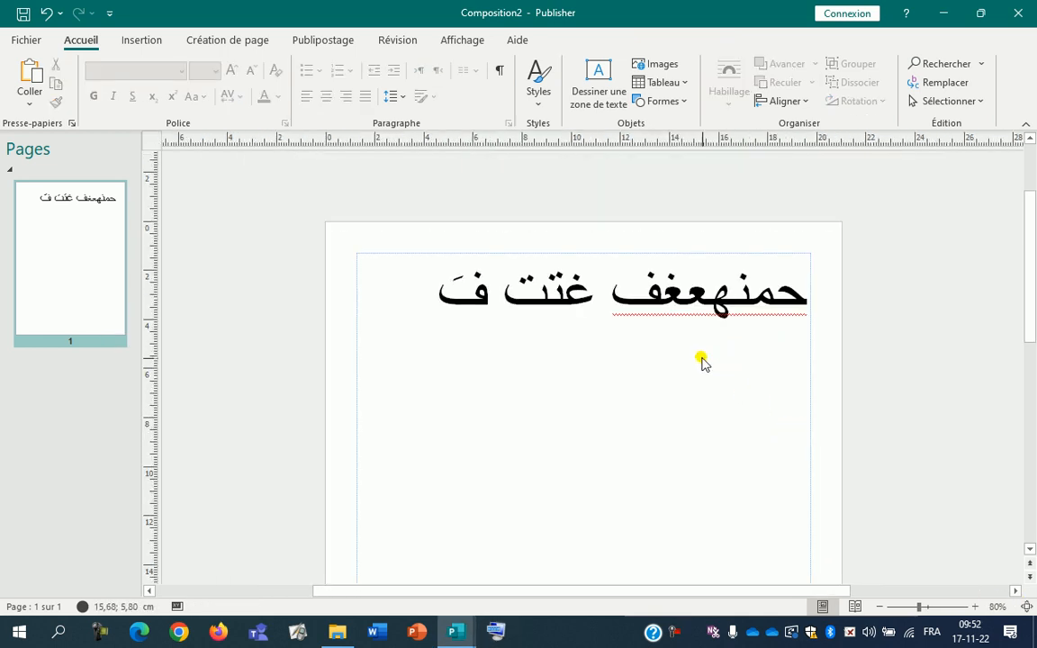
click(684, 325)
drag(682, 327, 681, 368)
drag(583, 303, 591, 255)
drag(583, 366, 585, 315)
click(633, 412)
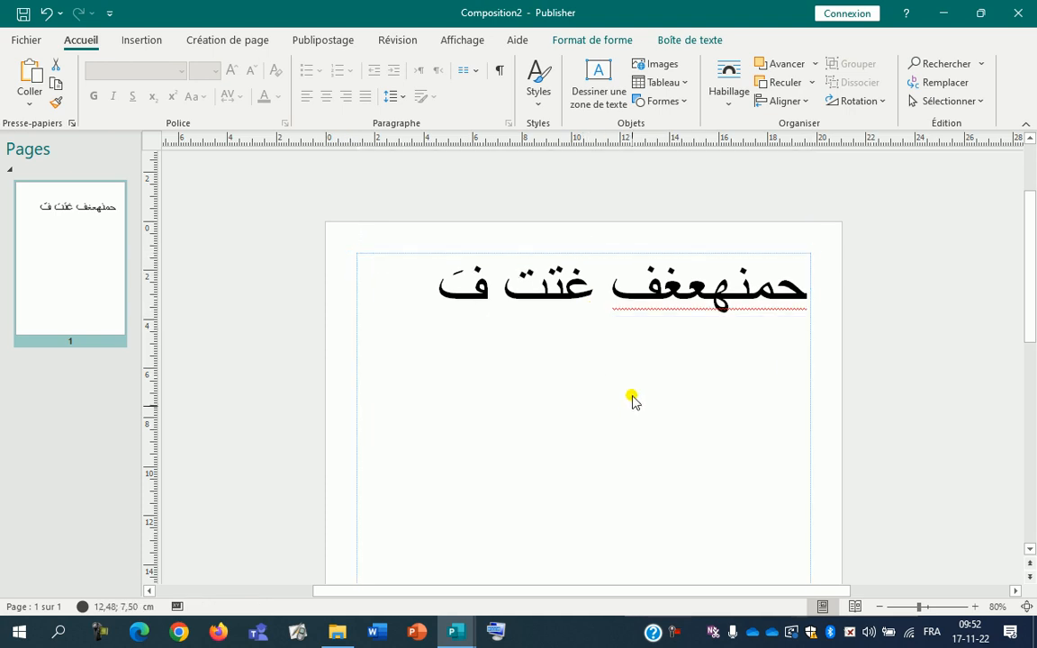
Move the text box down along the page's left margin to about 15.3 cm and resize it to about 7 × 7.4 cm.
scroll(630, 328, down, 1)
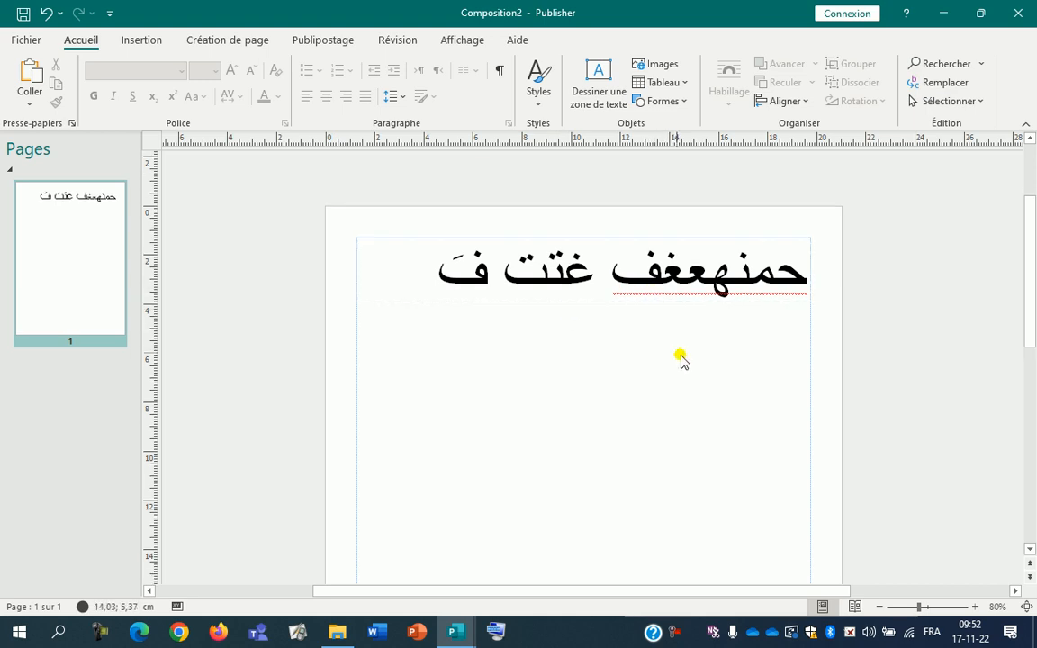
scroll(778, 433, down, 3)
click(619, 319)
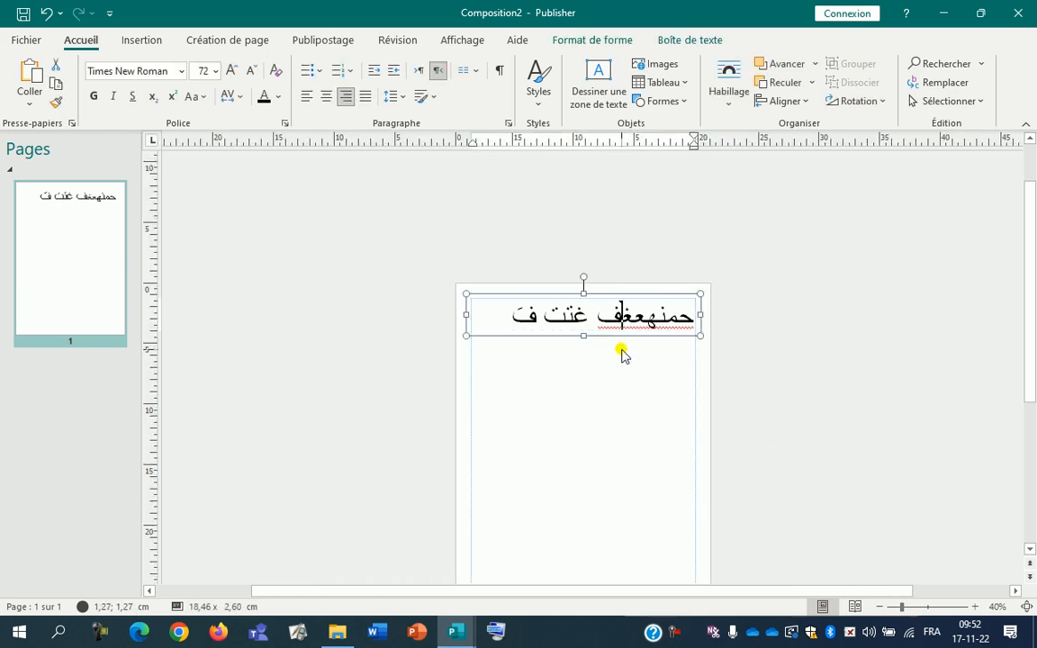
drag(621, 337, 621, 500)
drag(697, 484, 499, 557)
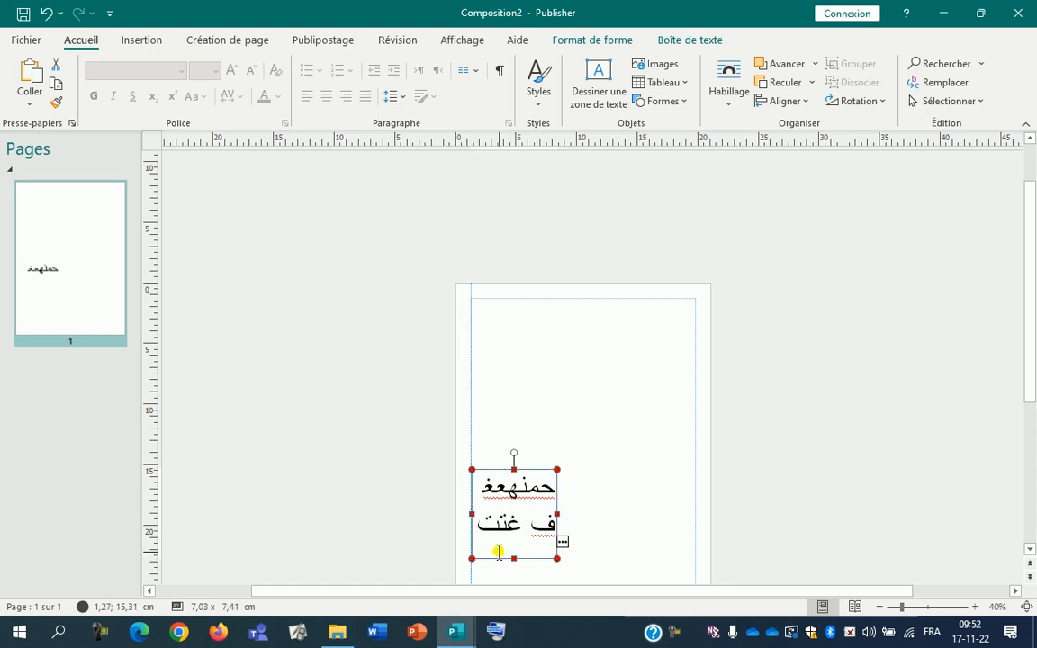
scroll(544, 493, down, 2)
scroll(552, 477, down, 2)
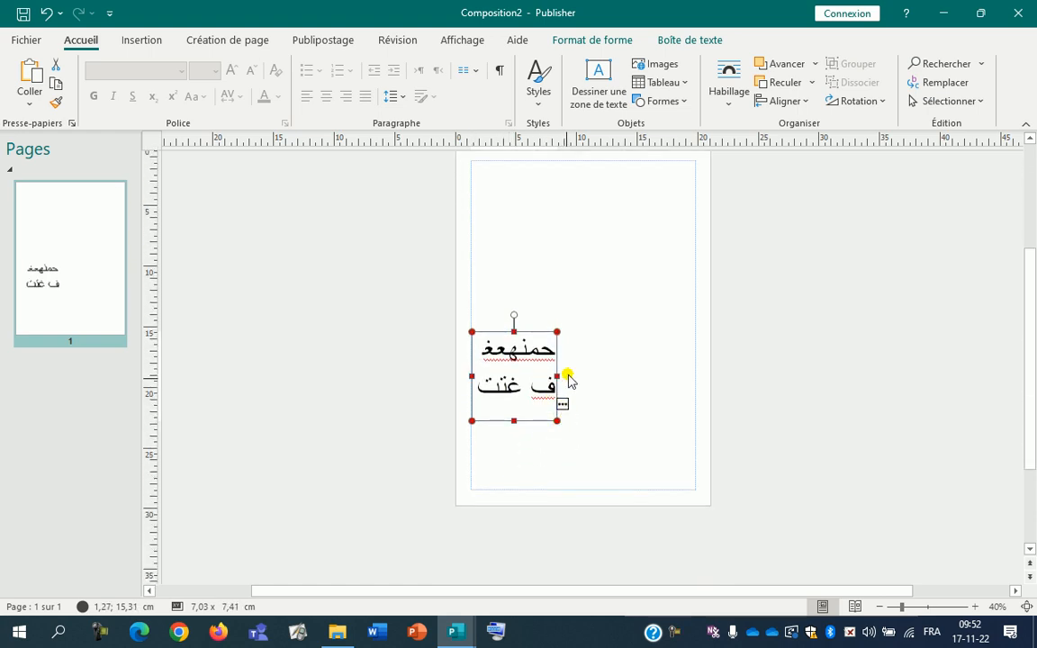
Move the Arabic text box off the page and back into its upper half, and resize it to about 8.8 × 6.5 cm.
drag(535, 333, 877, 336)
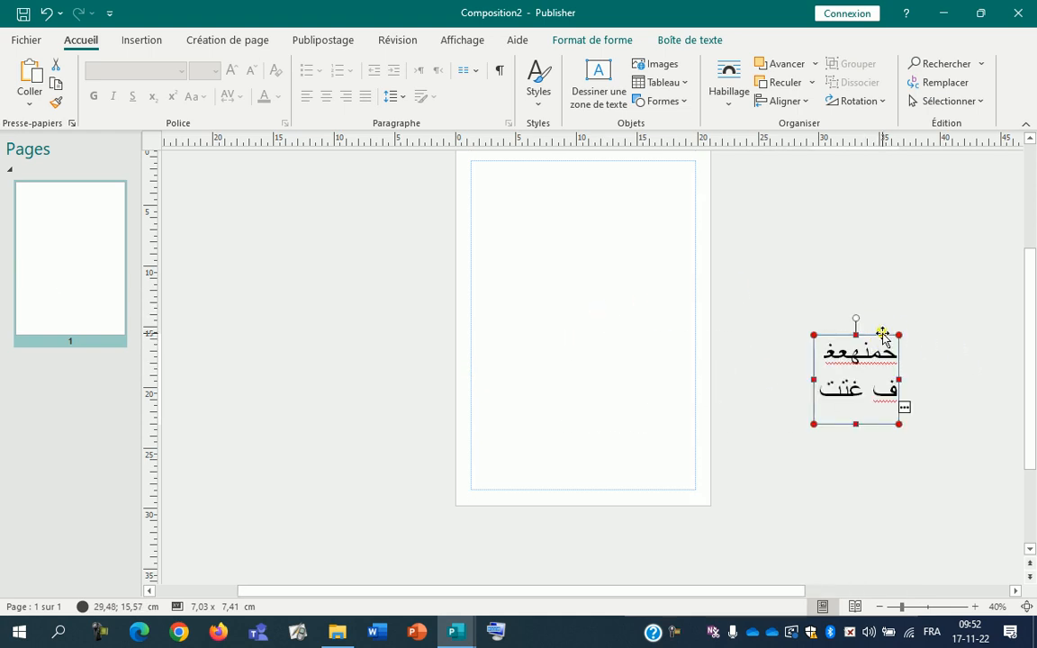
drag(882, 337, 599, 205)
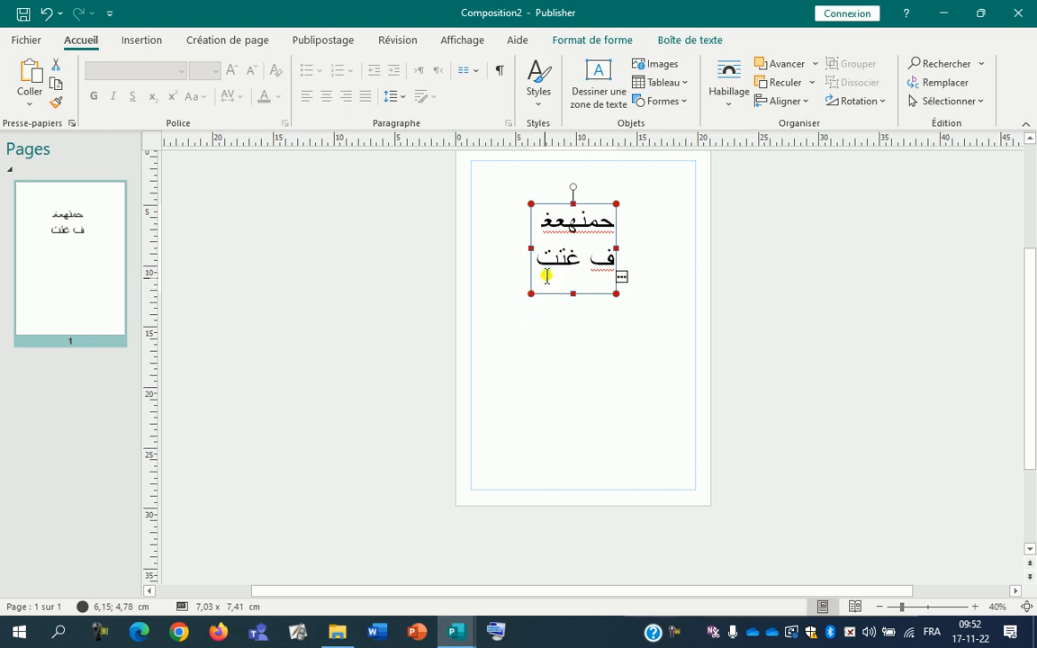
drag(535, 287, 560, 271)
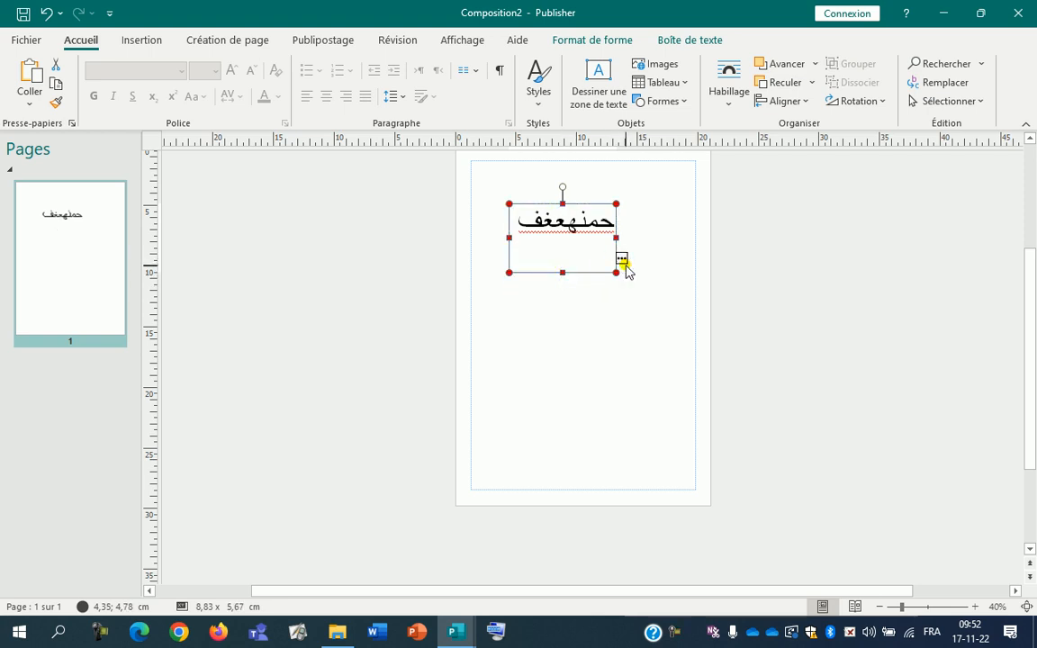
drag(562, 272, 566, 283)
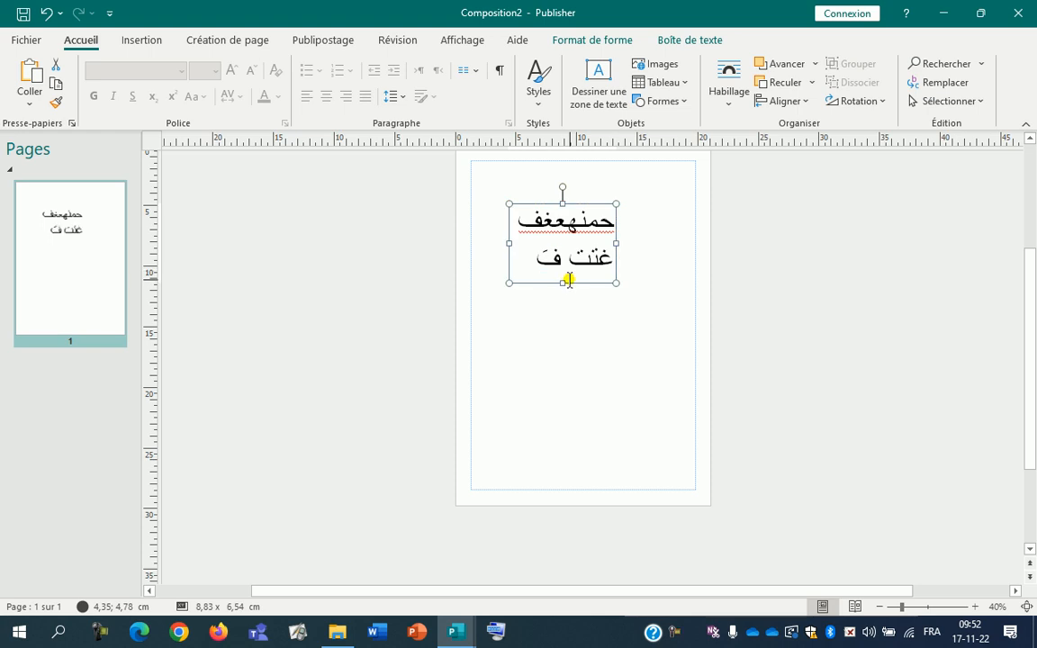
Move the Arabic text box into the page's lower-right margin corner, at about 10.9; 21.9 cm.
drag(598, 206, 678, 413)
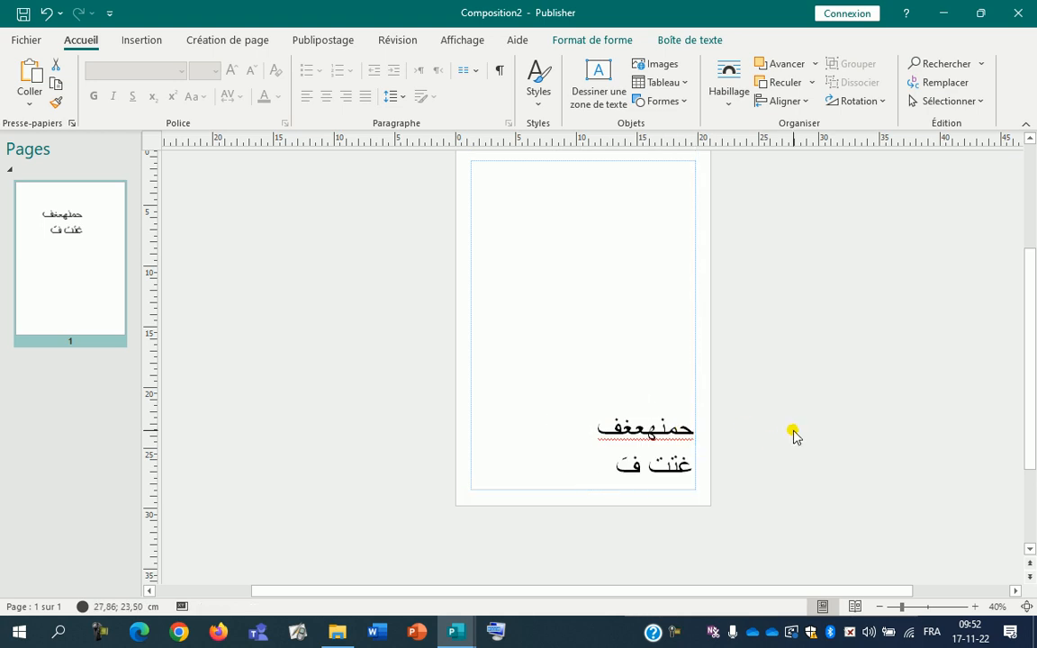
scroll(810, 428, up, 2)
click(626, 520)
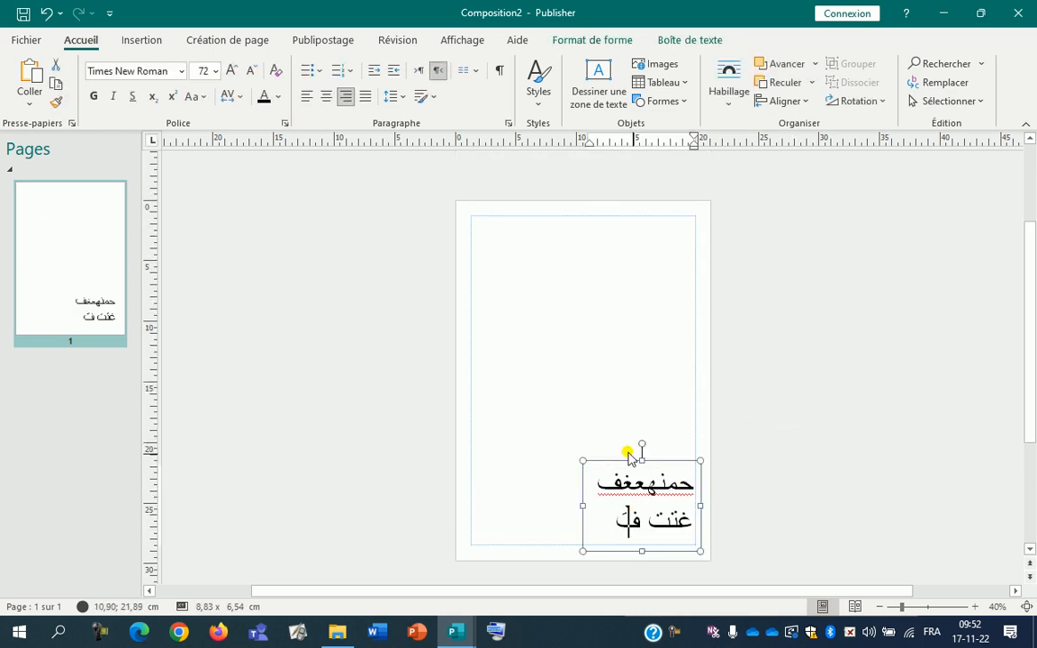
Draw two small text boxes in the upper half of the page and enter a short Arabic sample text in each.
click(606, 92)
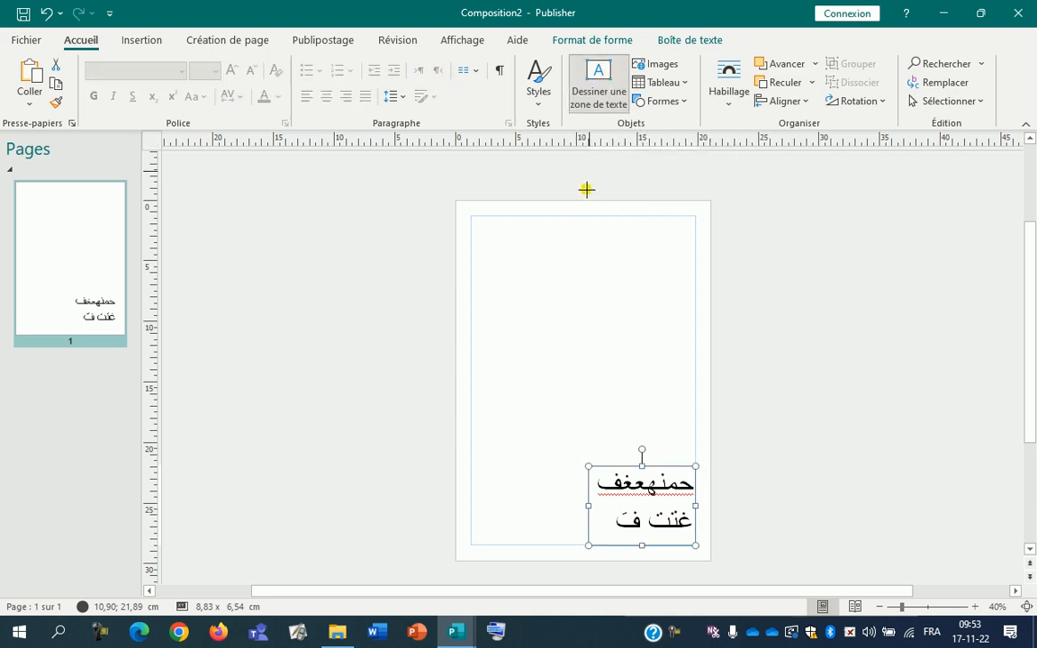
drag(499, 249, 584, 300)
text(ههه)
click(649, 412)
click(599, 86)
drag(580, 296, 621, 353)
text(ههه)
click(539, 306)
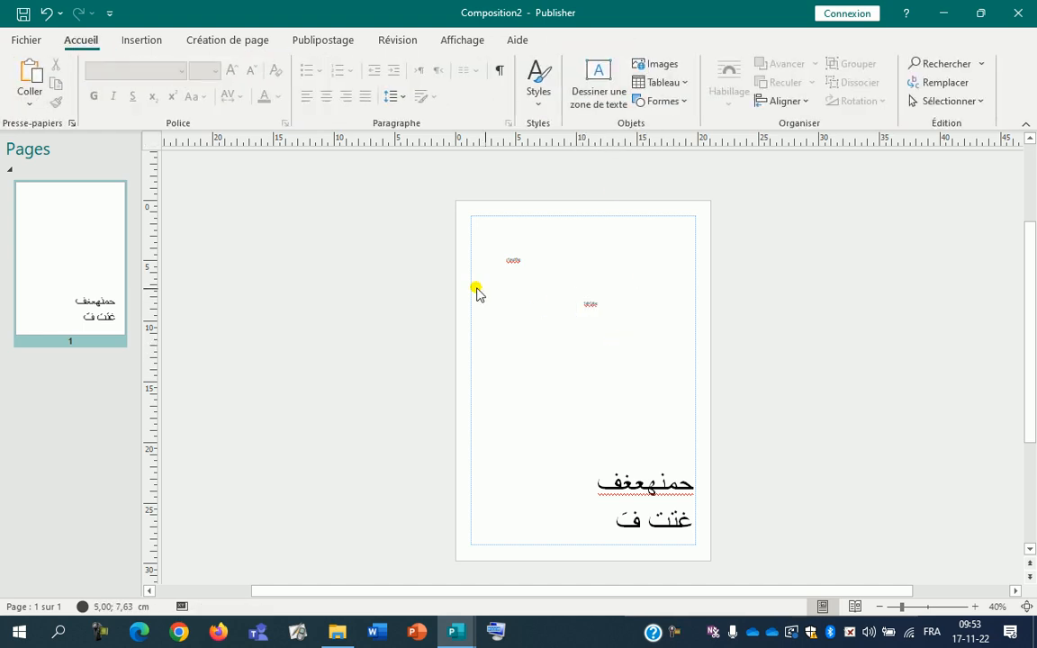
click(141, 40)
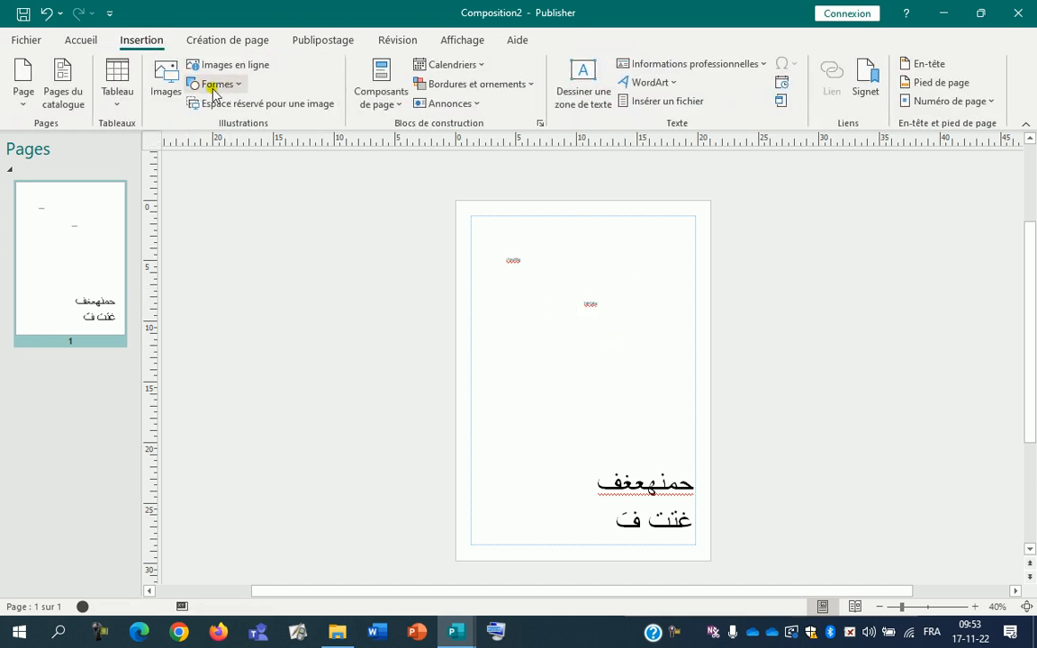
click(166, 83)
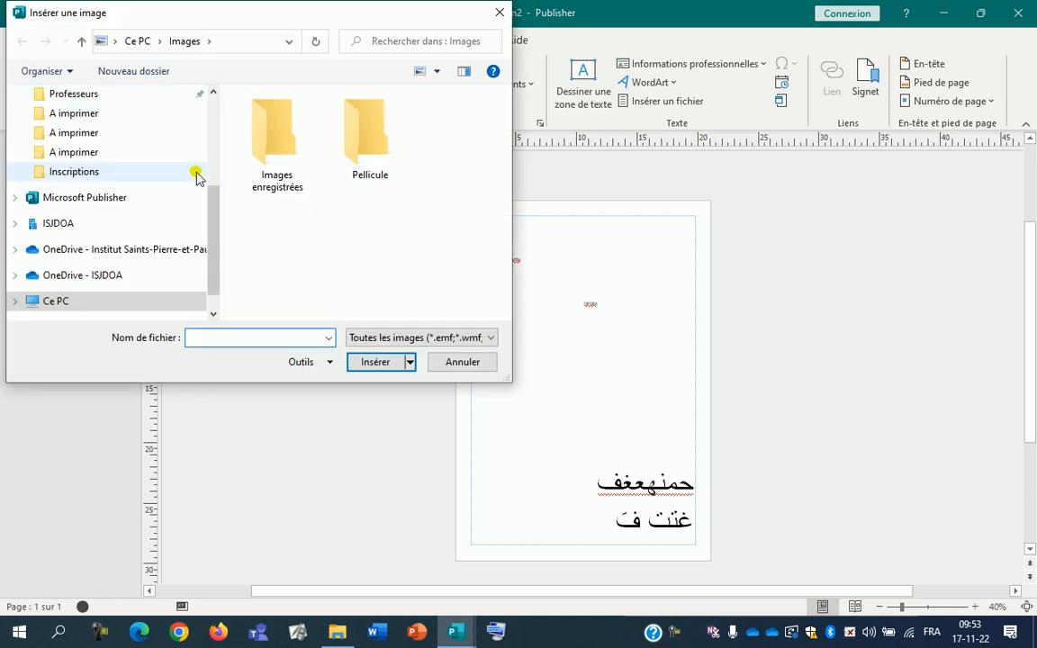
key(Tab)
click(462, 362)
Insert the dark grey car photo from an online image search for "voiture" and shrink it to about 9 × 5.1 cm at the page's left margin.
click(226, 65)
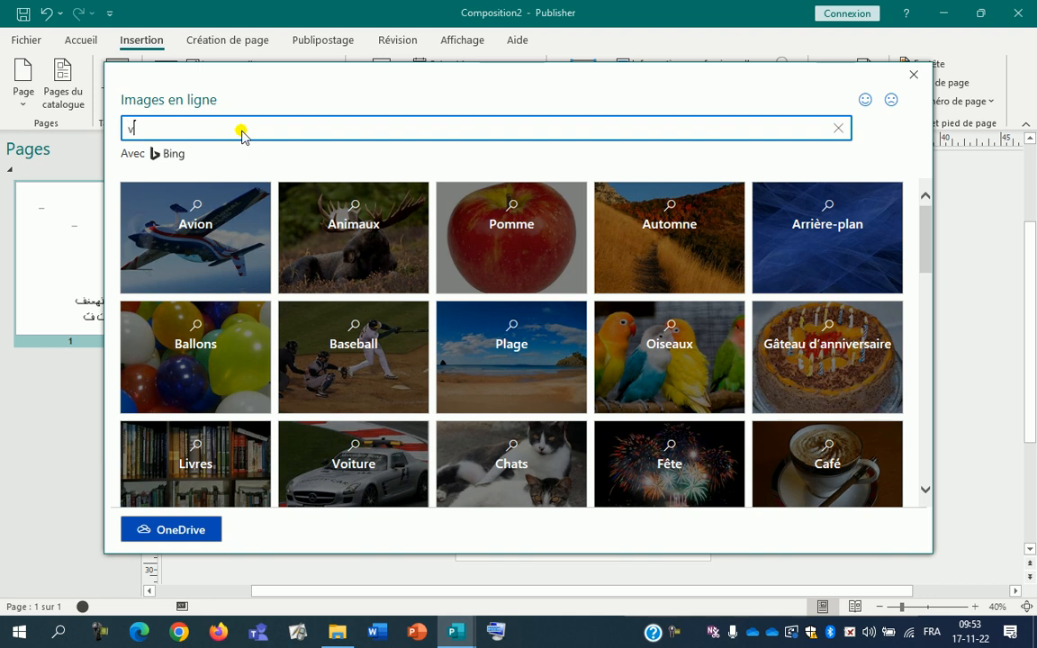
key(Return)
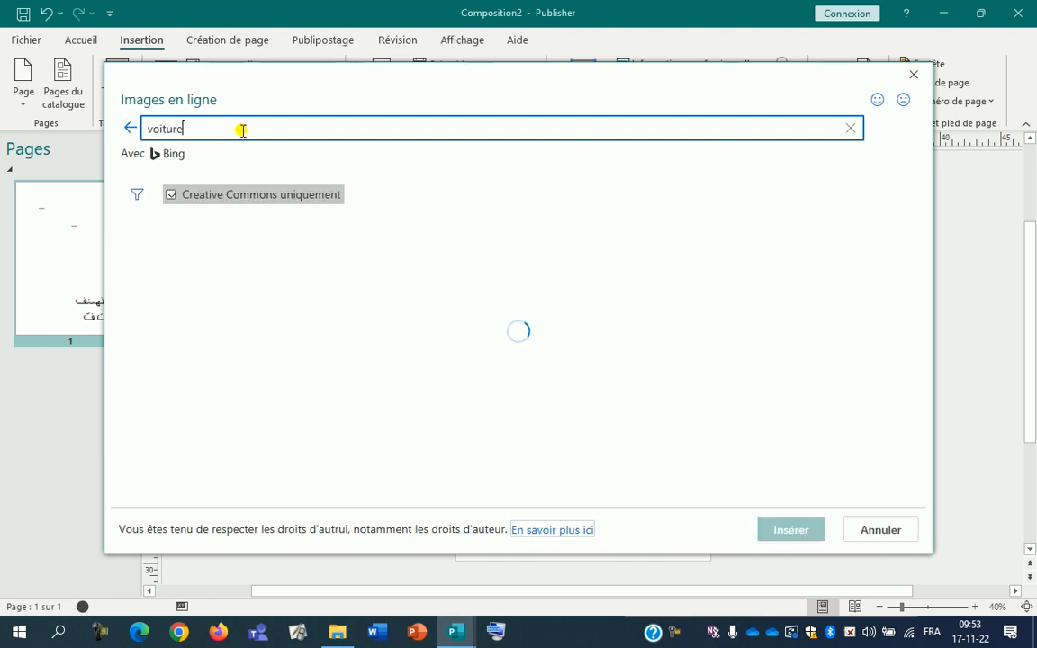
click(668, 301)
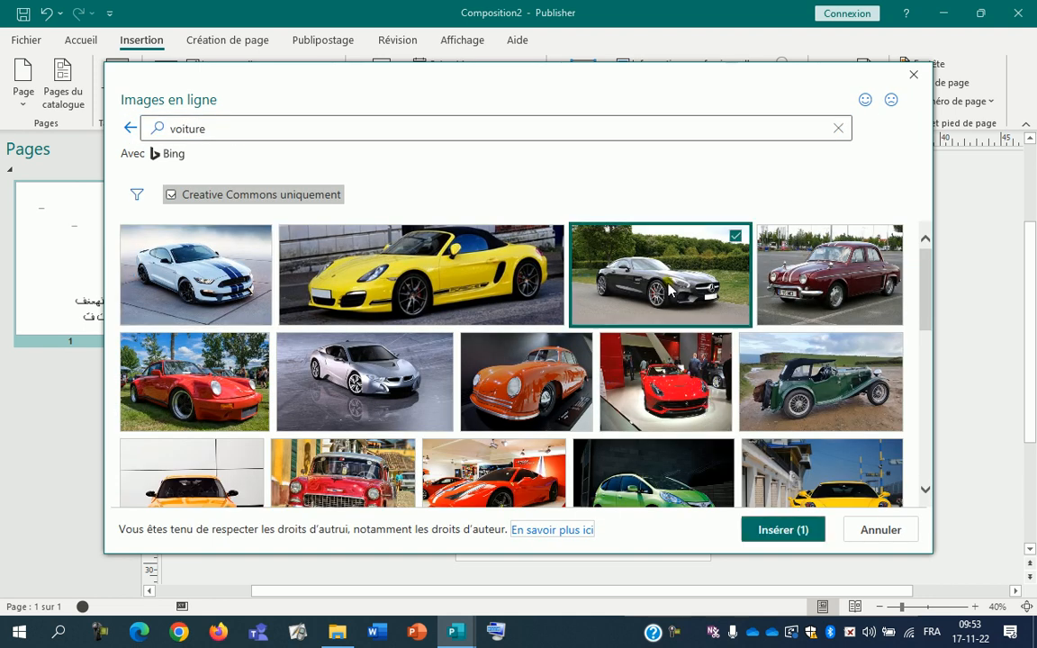
click(790, 531)
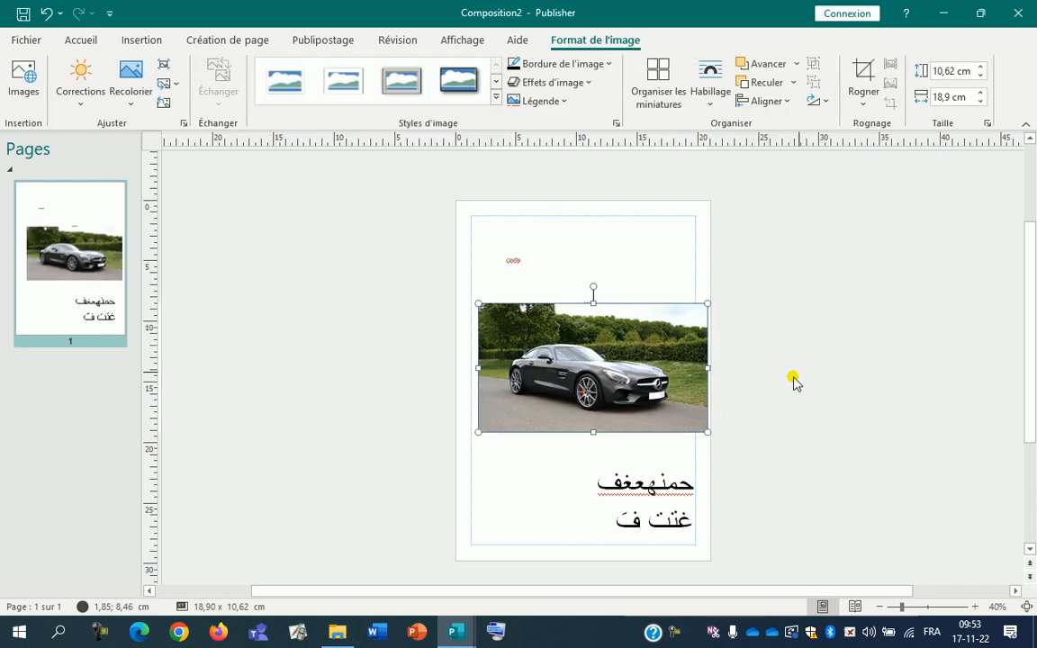
drag(707, 432, 543, 419)
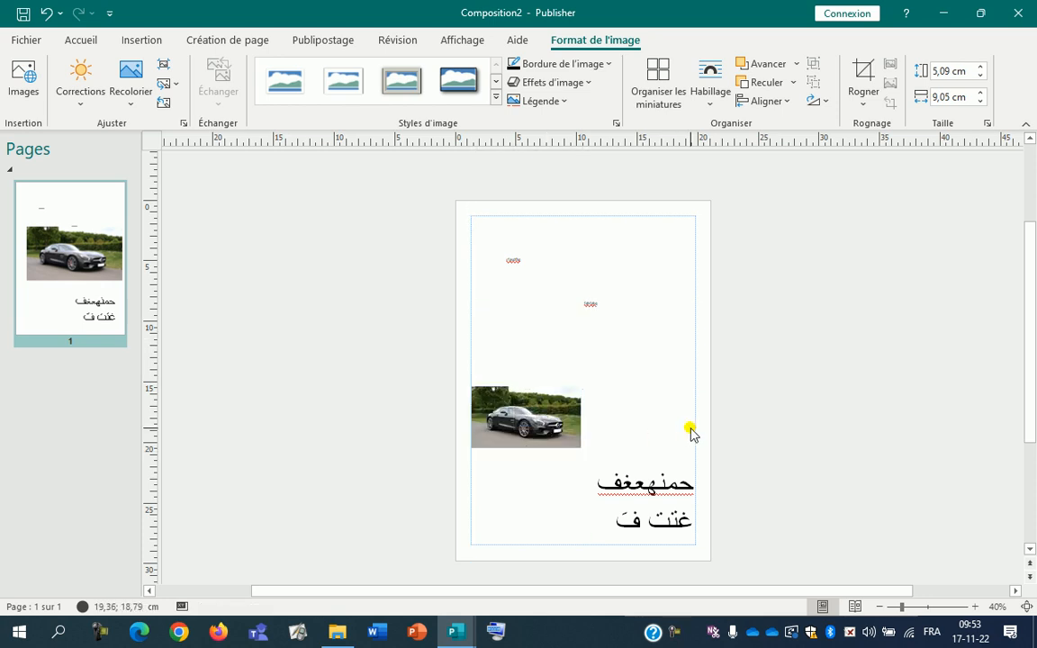
click(690, 430)
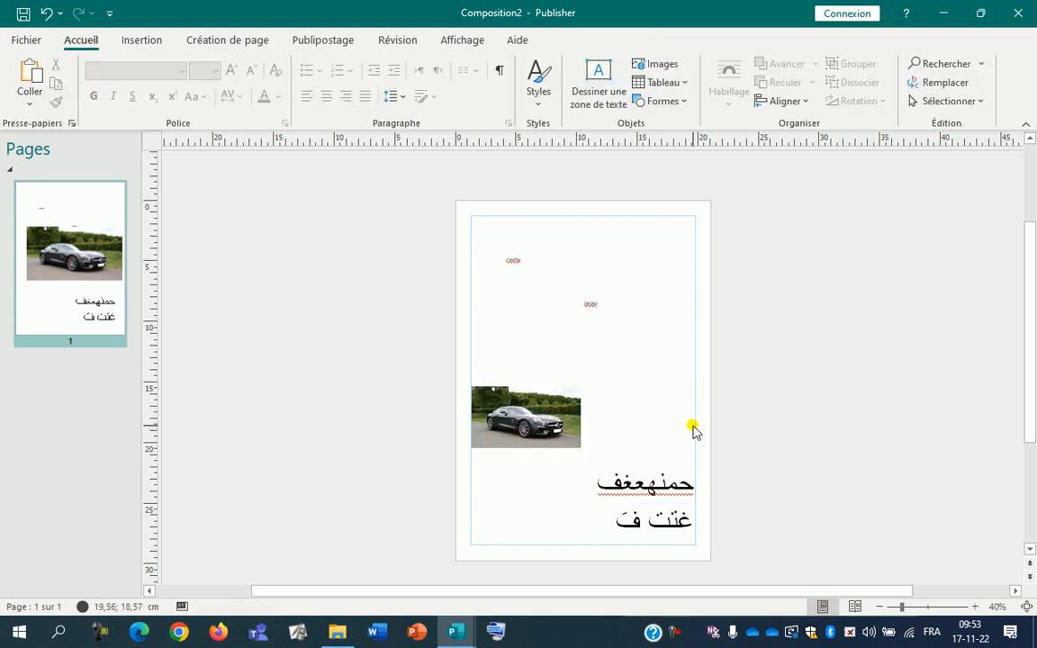
Insert alarme.jpg from the "Images livre préparatoire new" folder under ISJDOA, P 1-2 22-23 - Documents, and return to the Composition2 window.
click(140, 41)
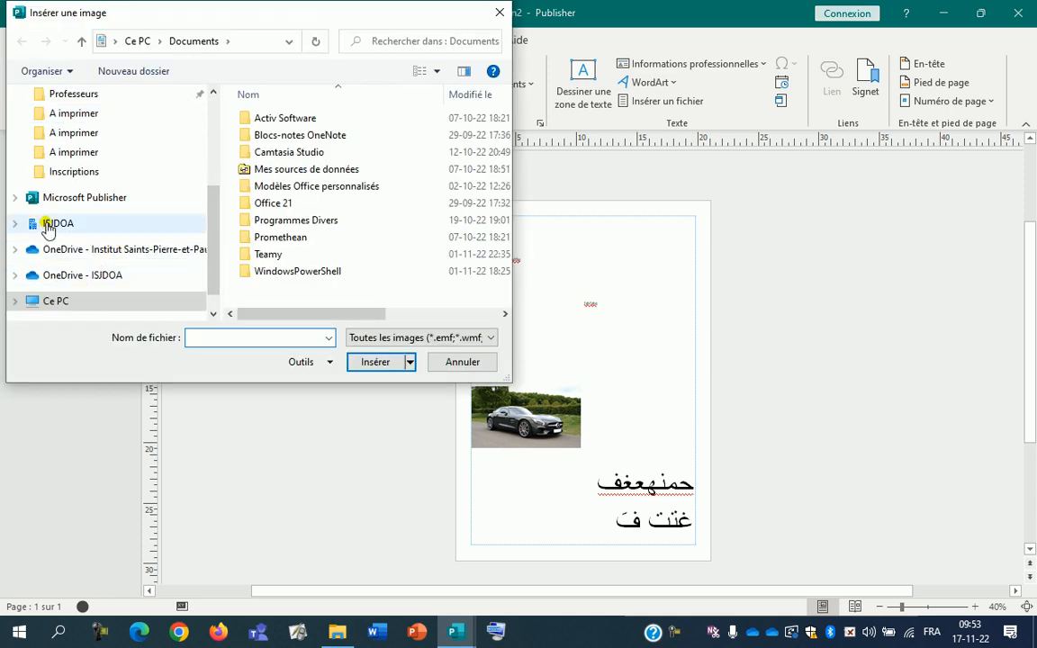
click(70, 232)
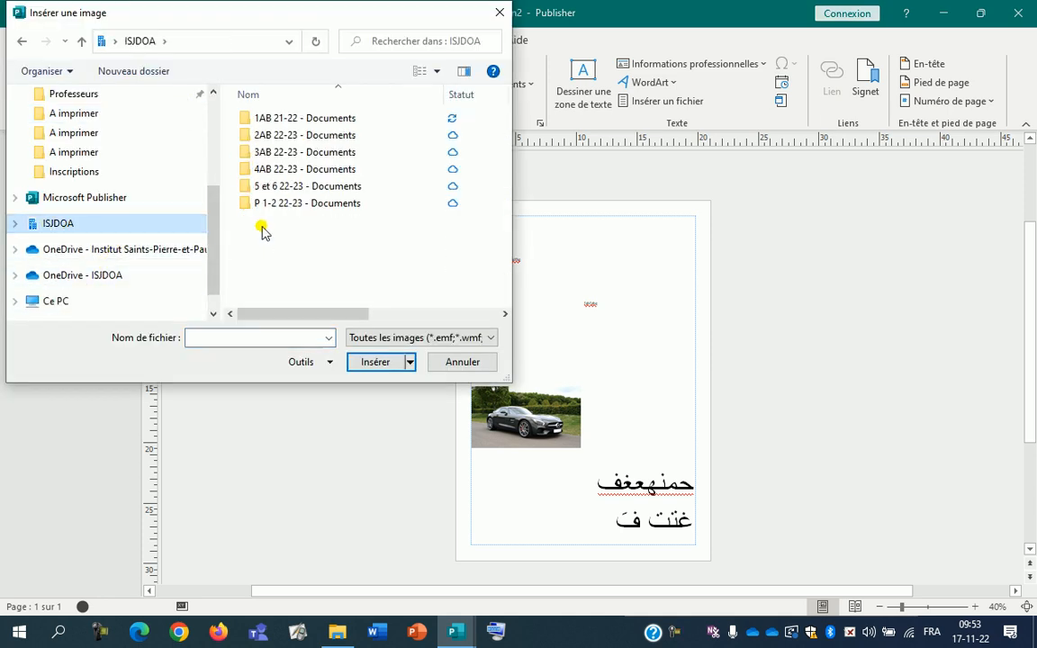
double_click(261, 203)
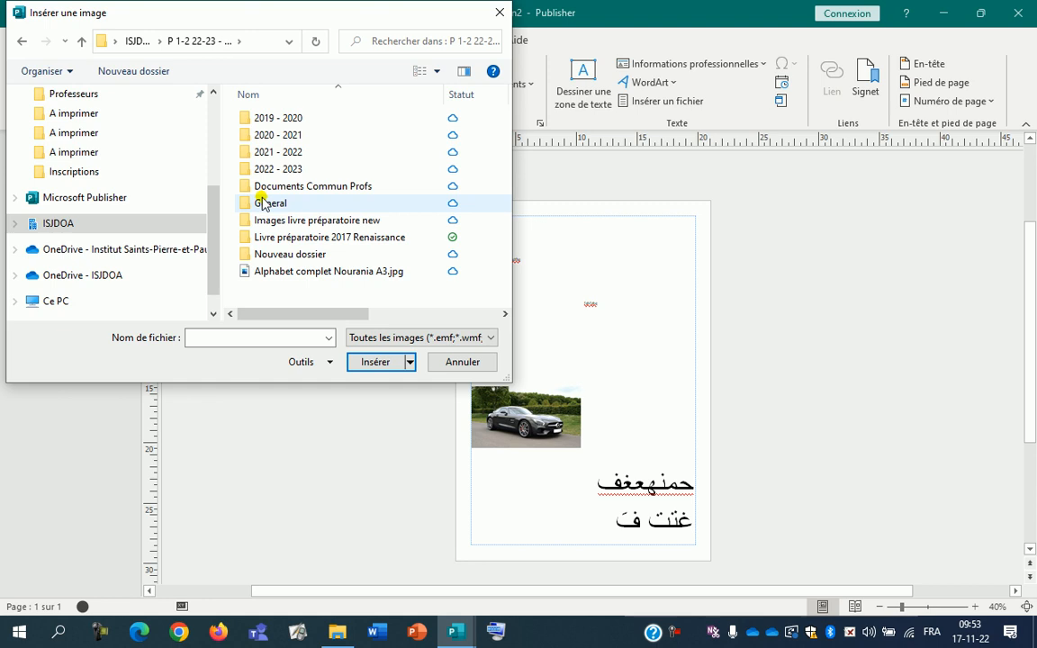
double_click(308, 220)
drag(501, 375, 726, 378)
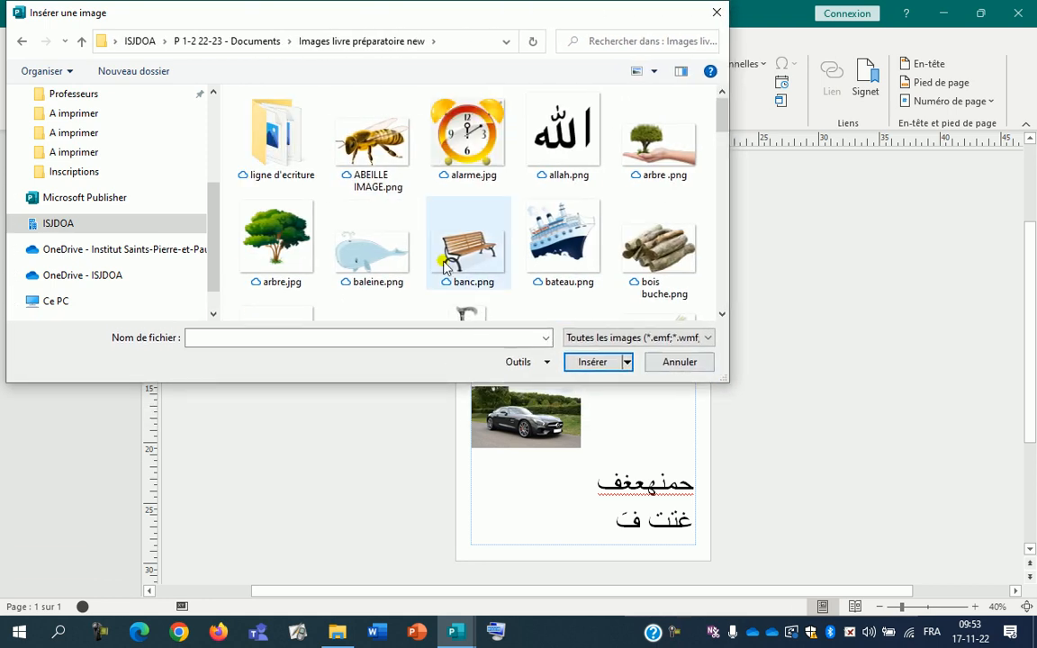
click(463, 151)
click(593, 362)
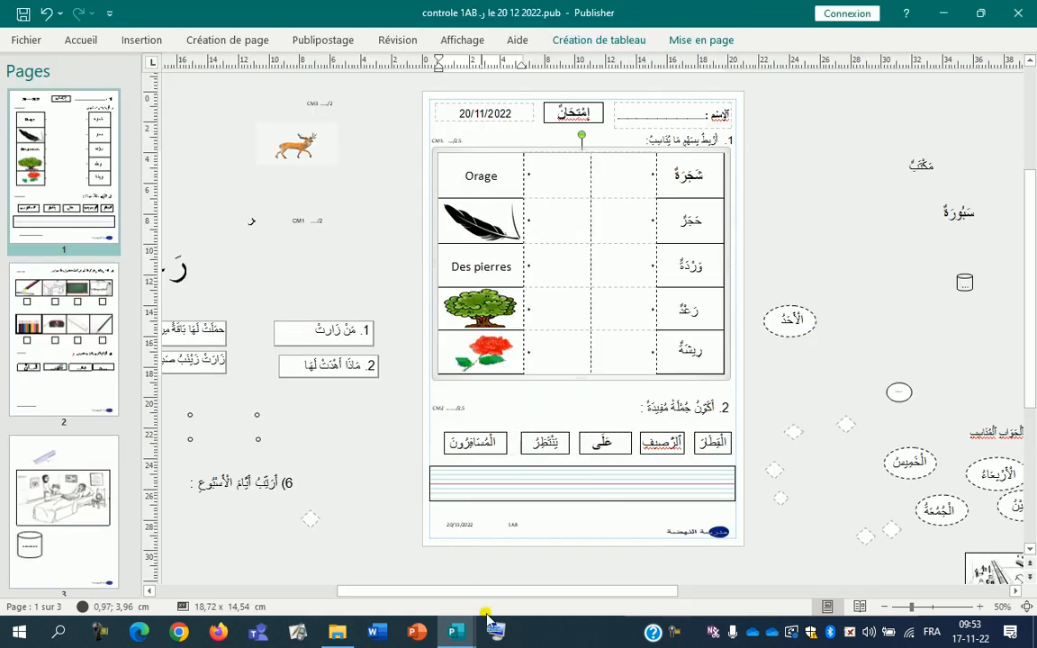
mouse_move(455, 632)
click(509, 576)
Move the alarm clock image to the page's upper right and enlarge it to about 14.4 × 13.1 cm.
drag(603, 360, 642, 275)
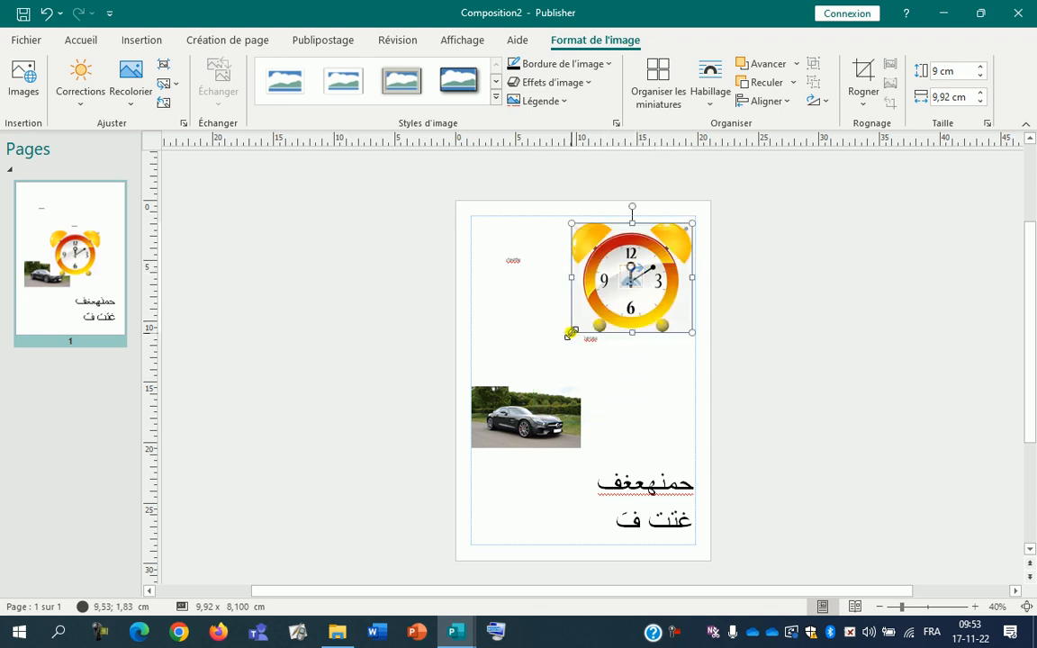
drag(569, 333, 517, 378)
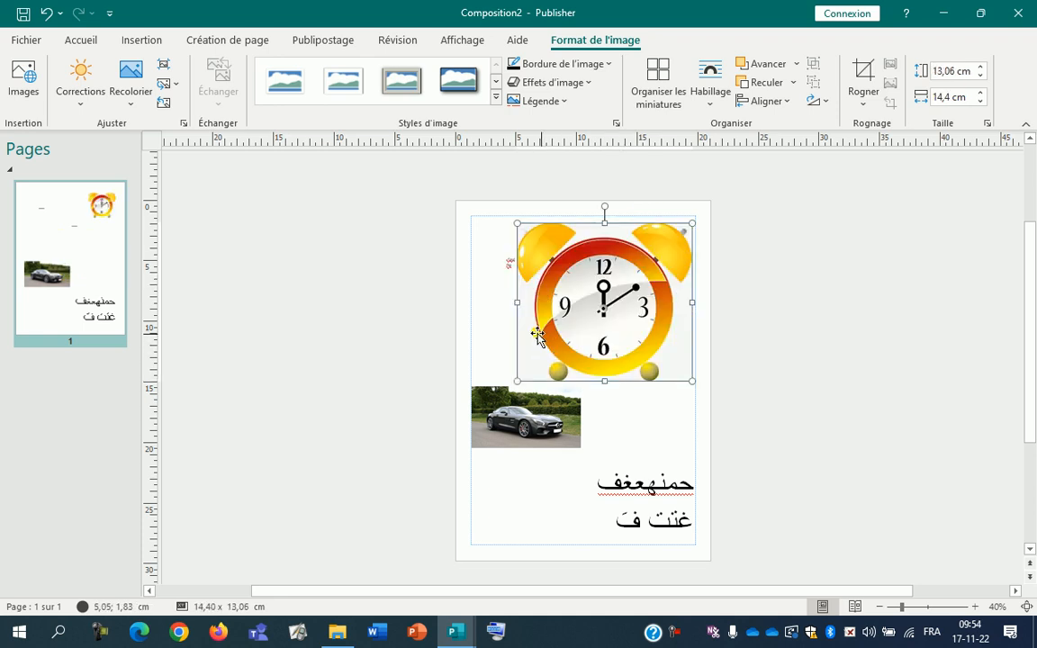
Narrow the alarm clock image to about 5.6 cm wide without changing its height, and undo that resize.
drag(520, 302, 622, 317)
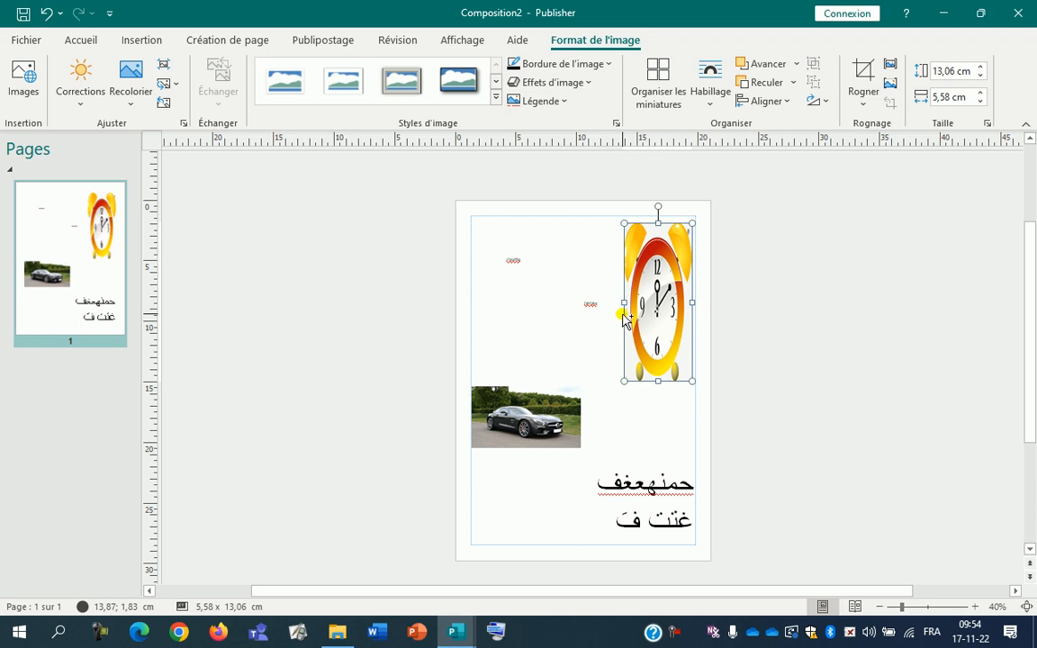
key(ctrl+z)
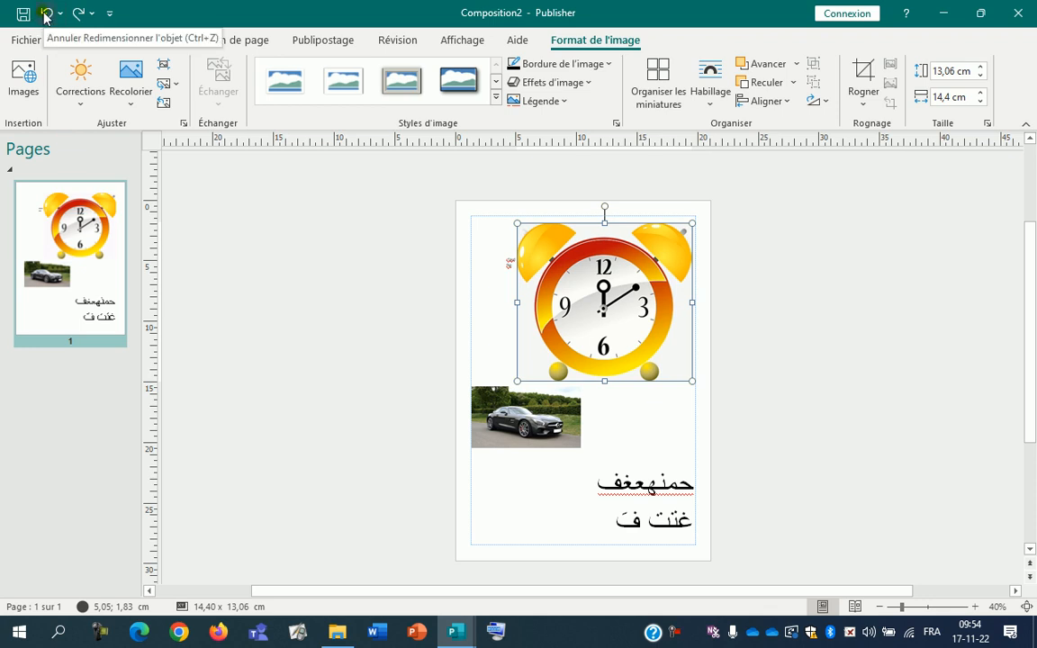
Shrink the alarm clock image to about 6 × 5.4 cm and place it outside the page's right edge.
click(720, 355)
drag(682, 327, 644, 407)
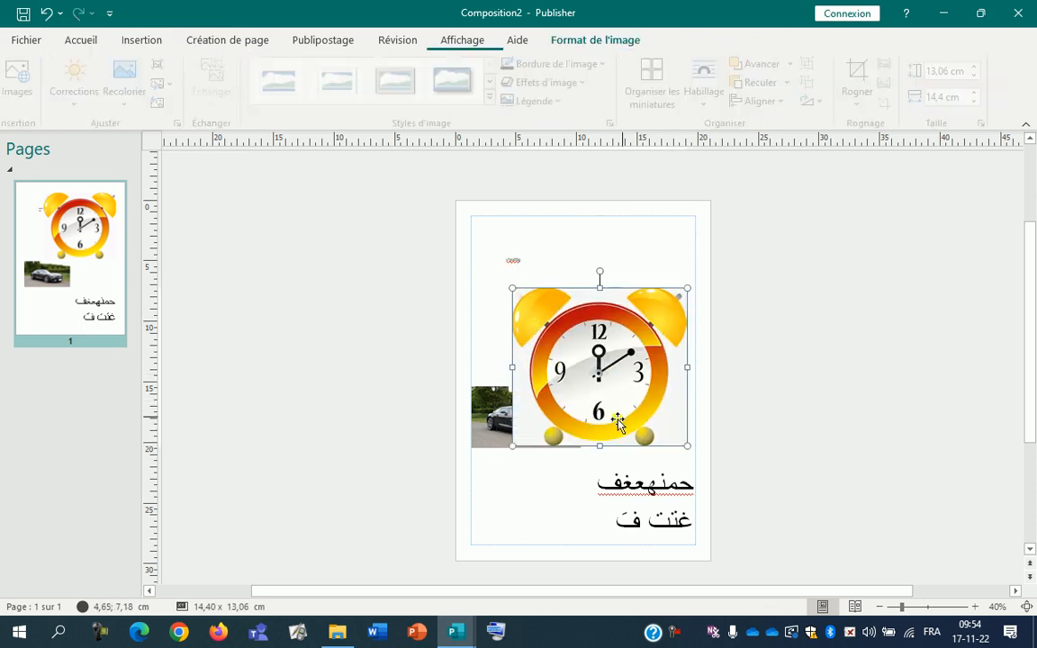
drag(513, 445, 800, 453)
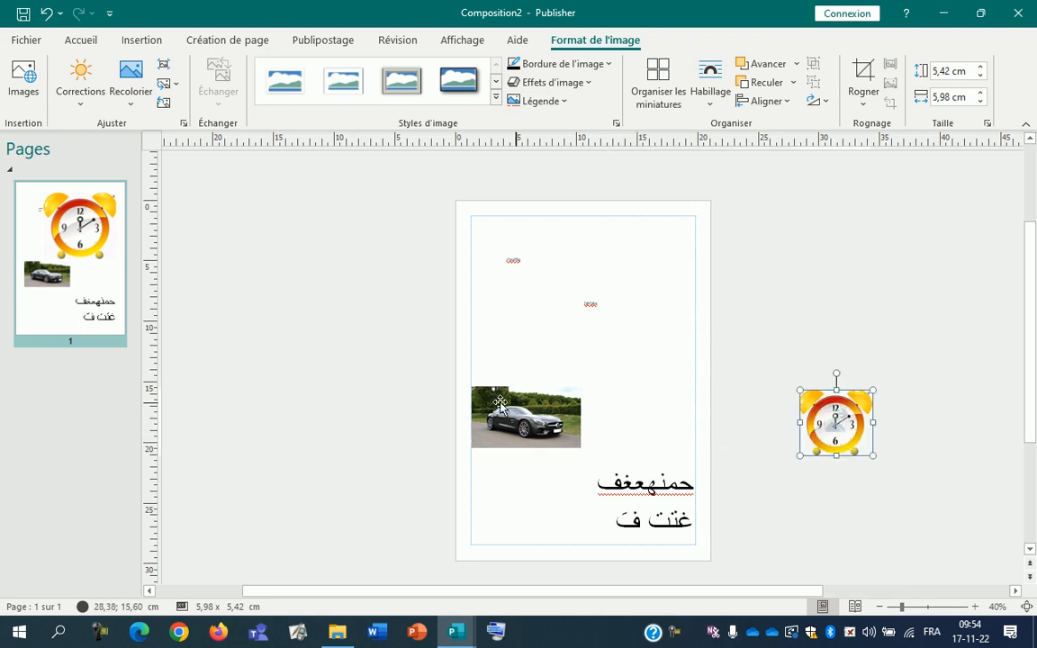
Insert a blank second page and move the alarm clock image from outside the page onto its lower-left area.
right_click(51, 376)
click(109, 382)
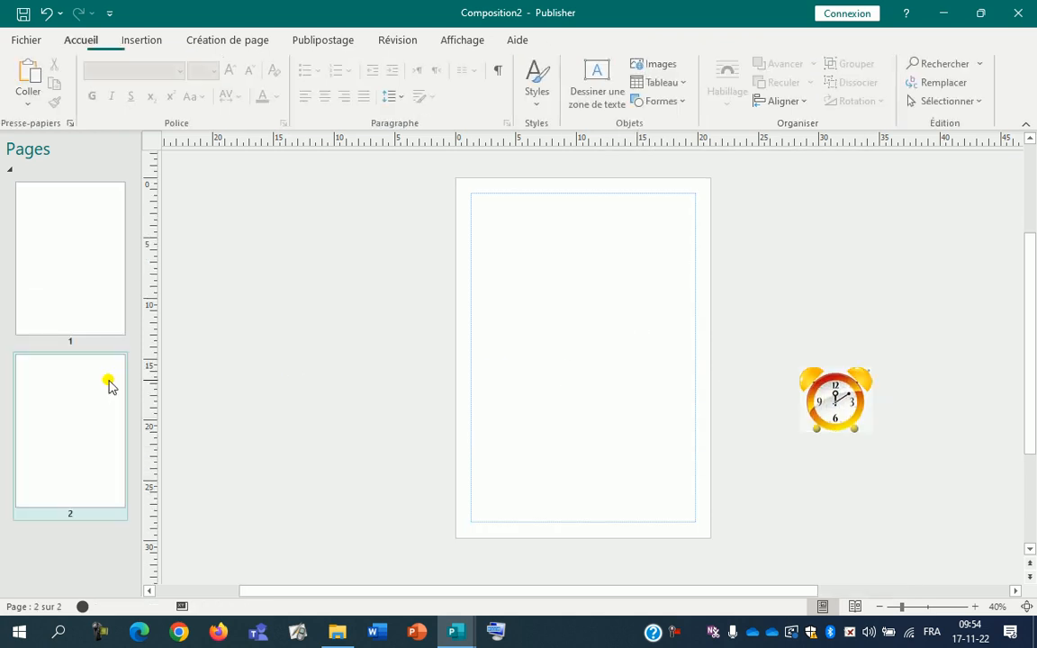
click(835, 405)
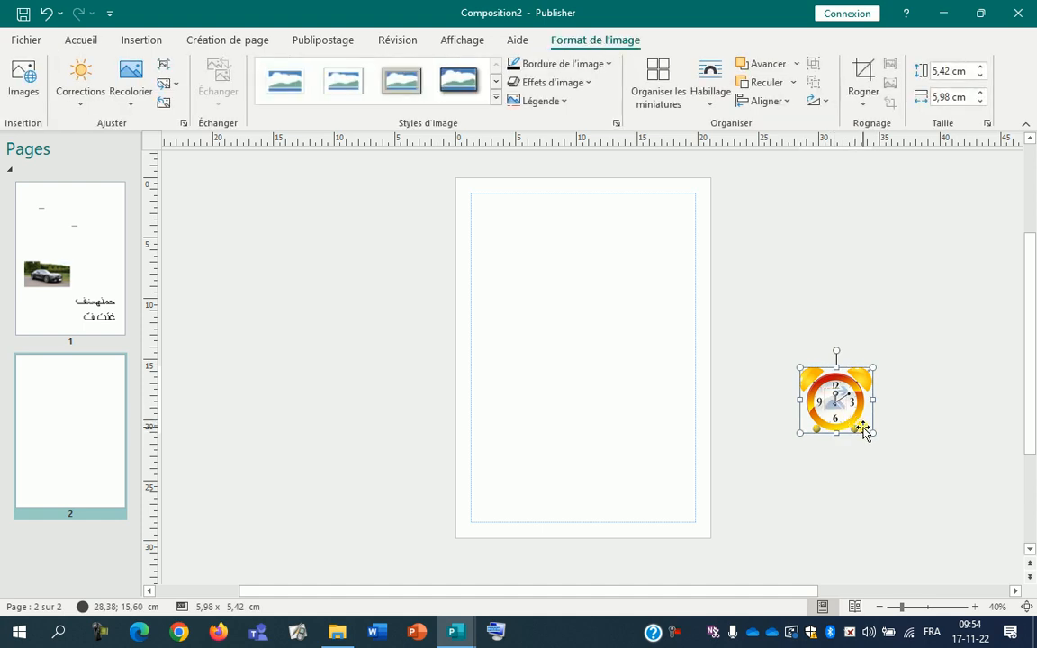
drag(861, 428, 566, 441)
Copy page 1's car image, paste it outside the page, and move the copy to page 2's lower-right margin corner.
click(70, 257)
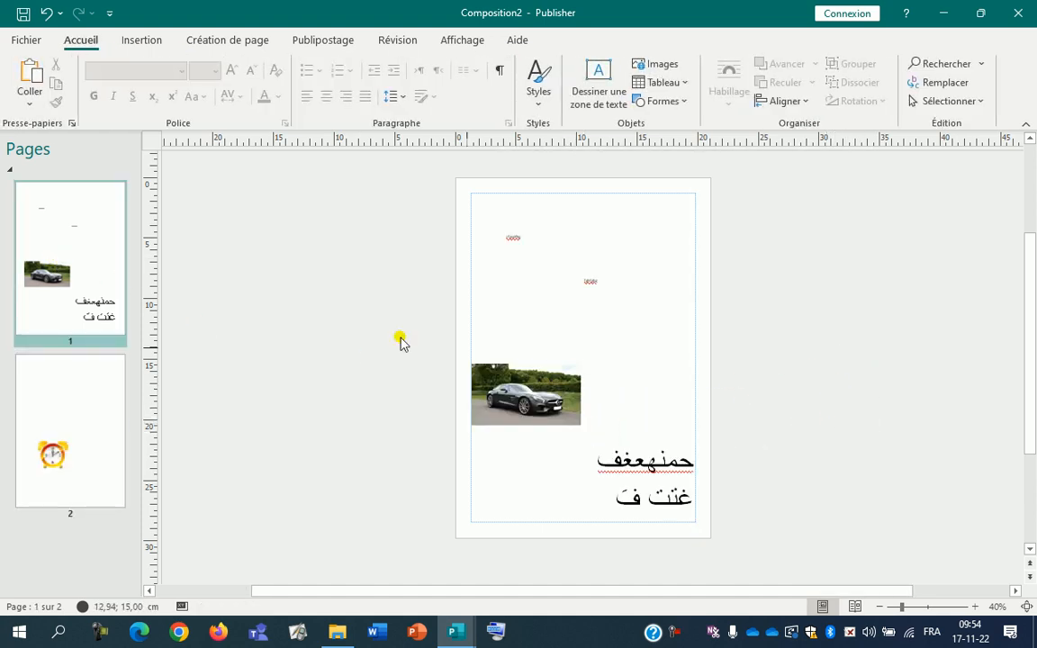
click(509, 395)
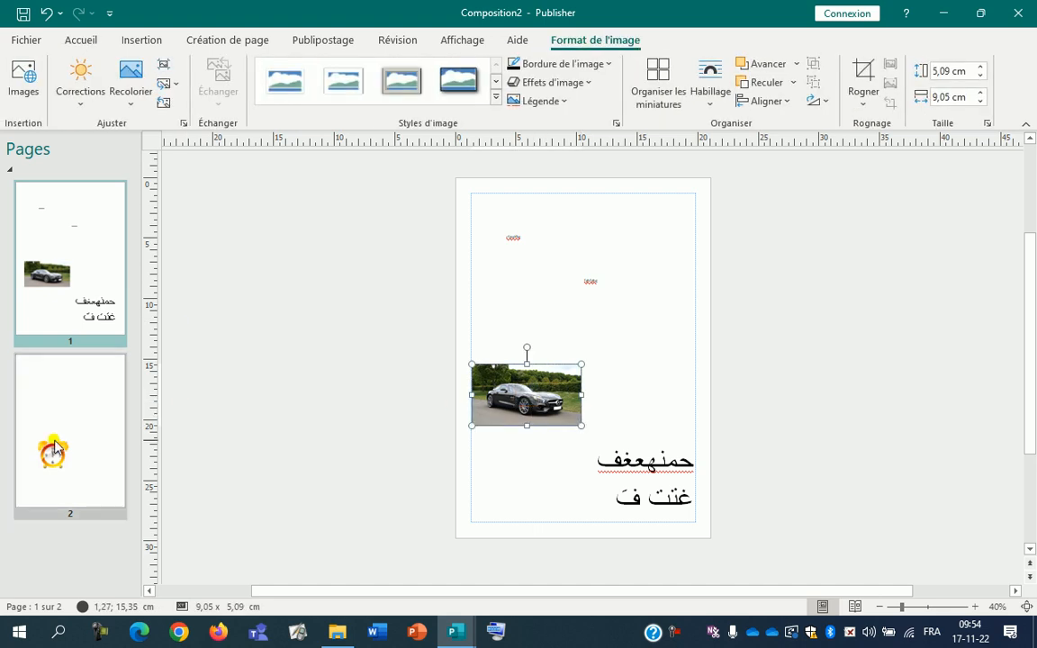
right_click(561, 423)
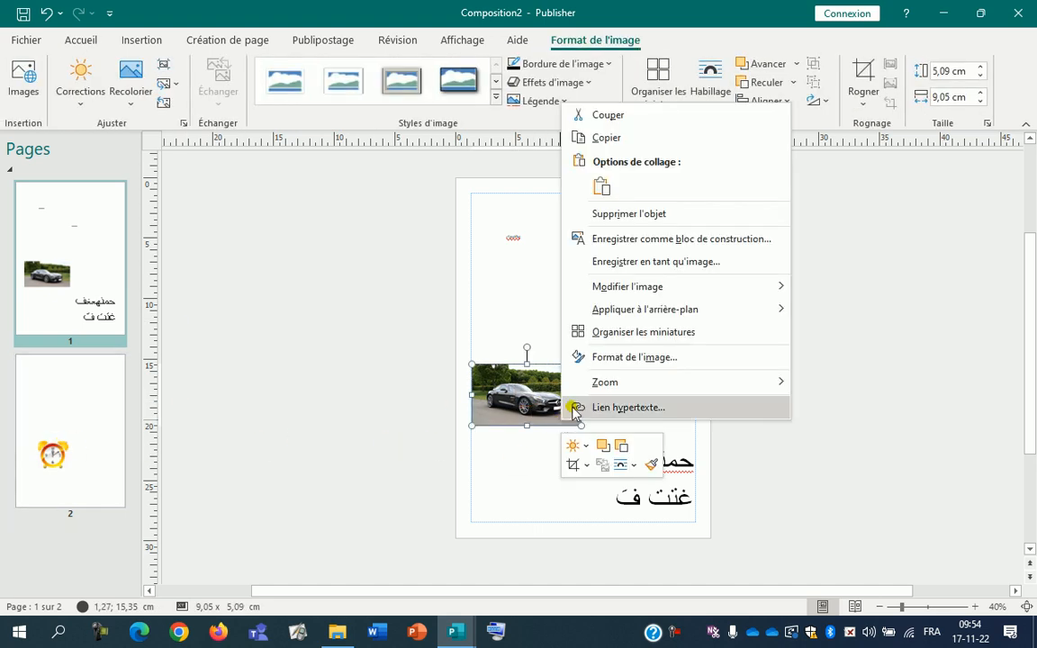
click(599, 138)
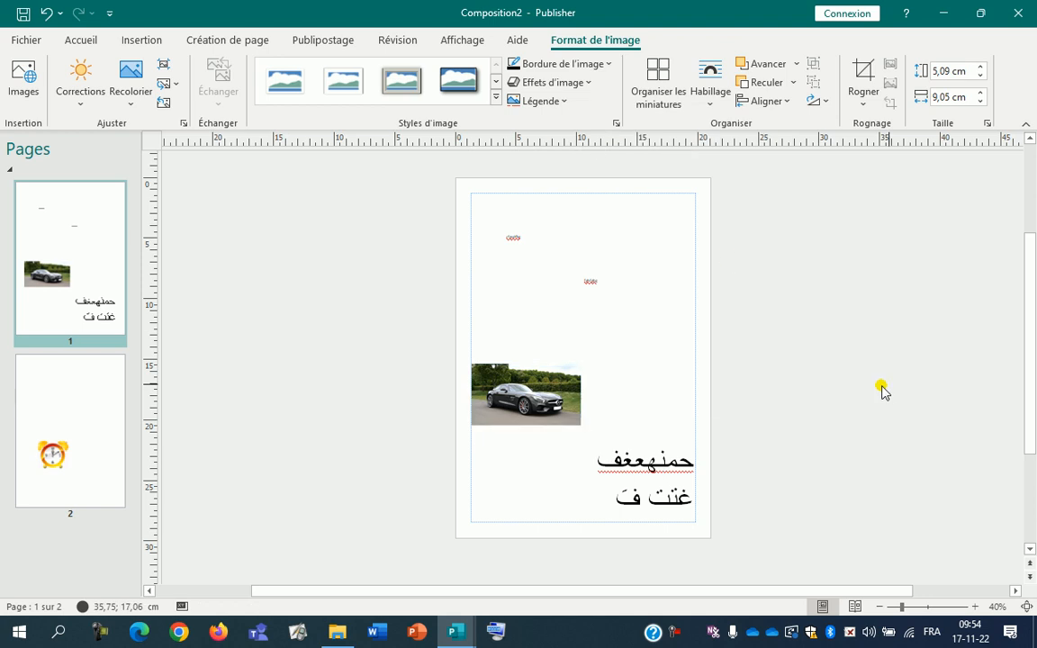
right_click(870, 398)
click(690, 448)
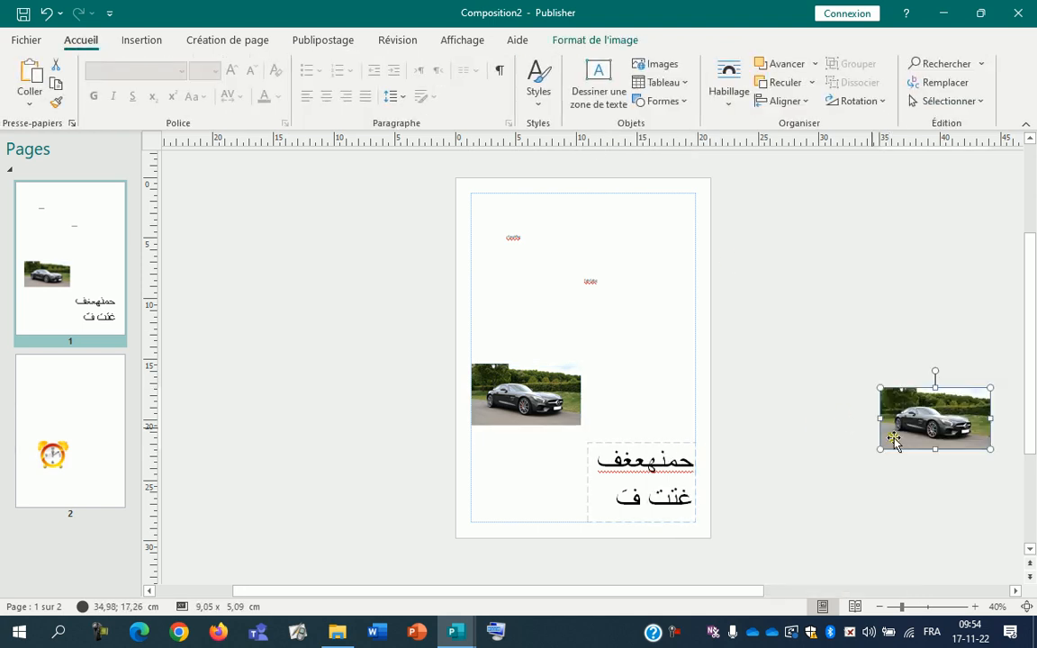
click(111, 435)
drag(969, 447, 671, 504)
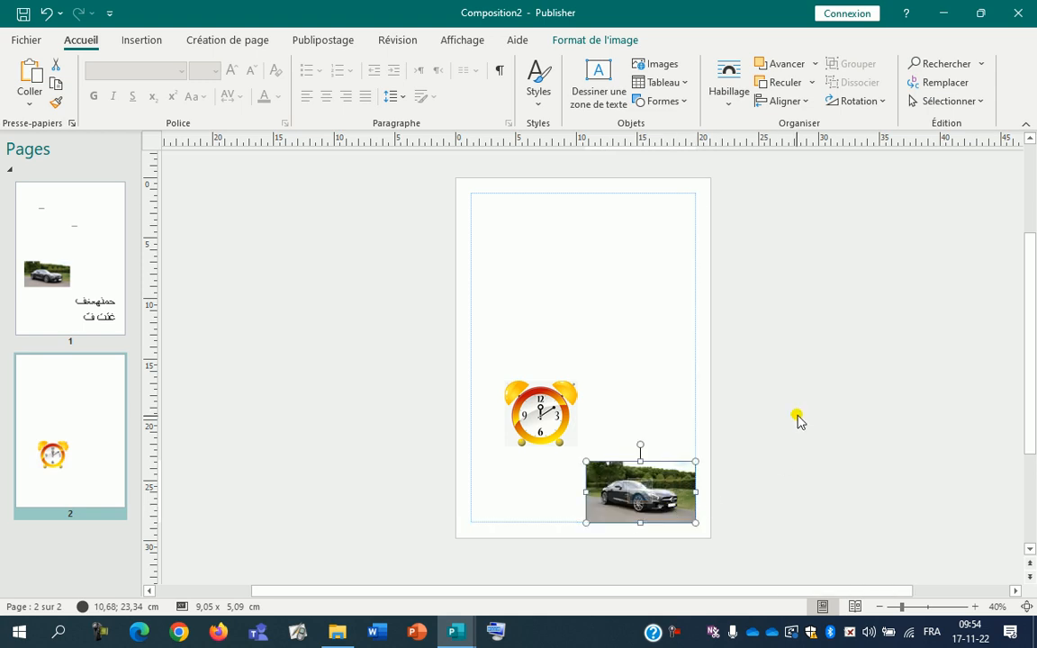
Go back to page 1 and save the publication in the Bureau folder as a Publisher file named Atelier1.pub.
click(89, 283)
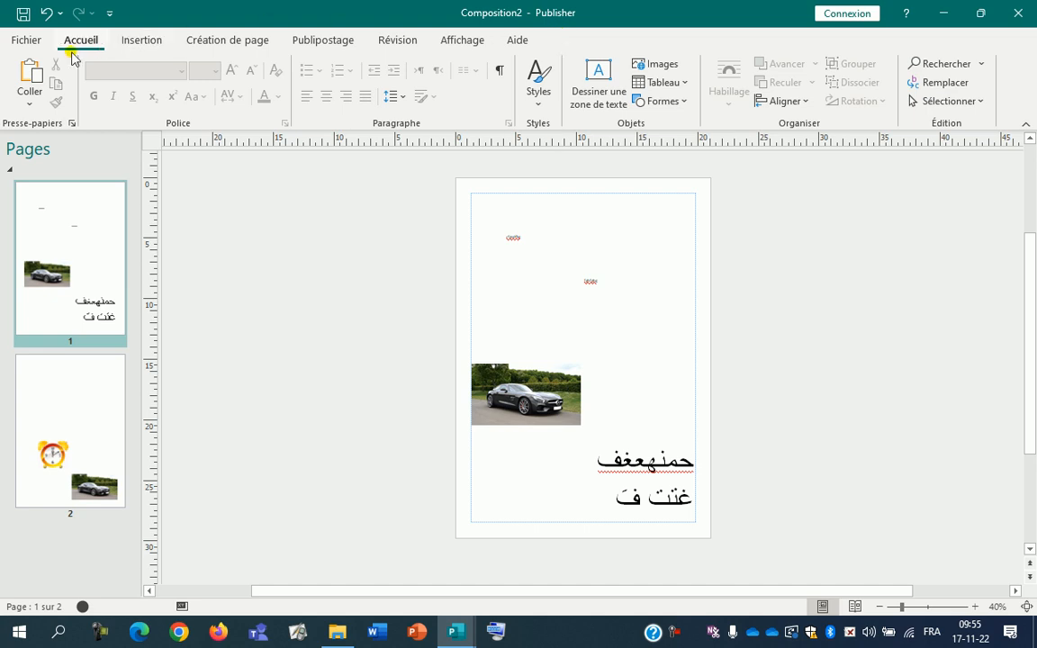
click(28, 42)
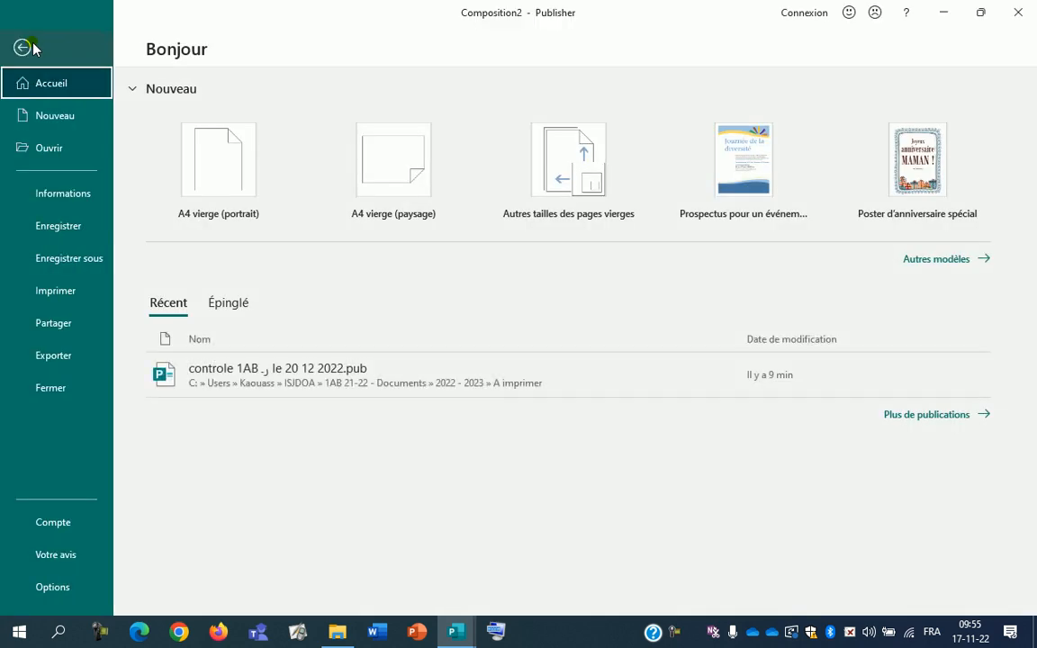
click(86, 260)
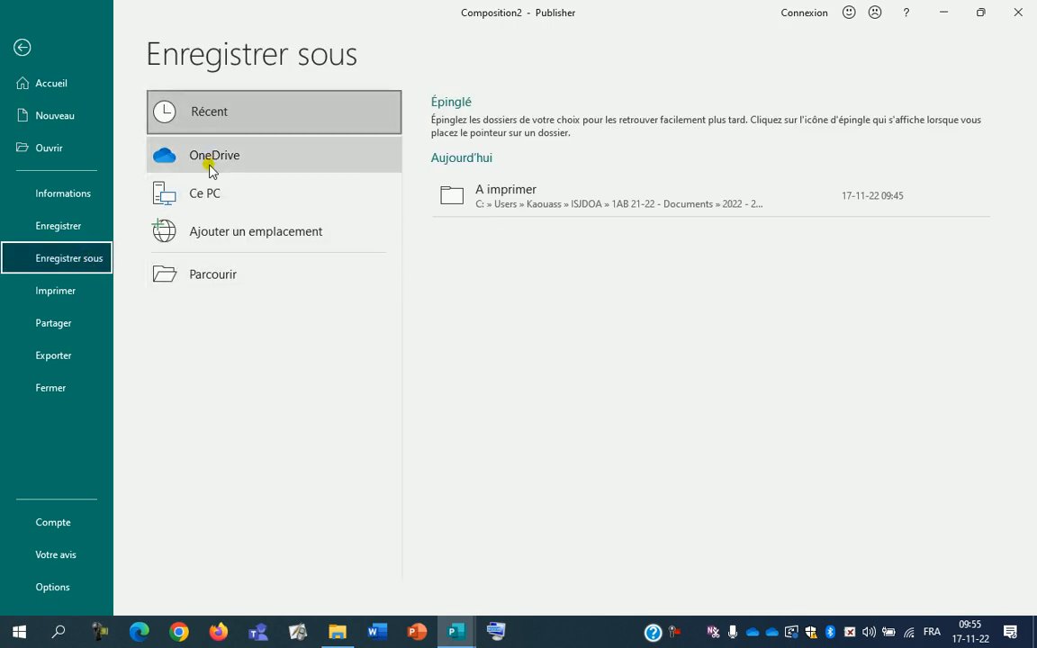
click(239, 287)
scroll(99, 162, up, 4)
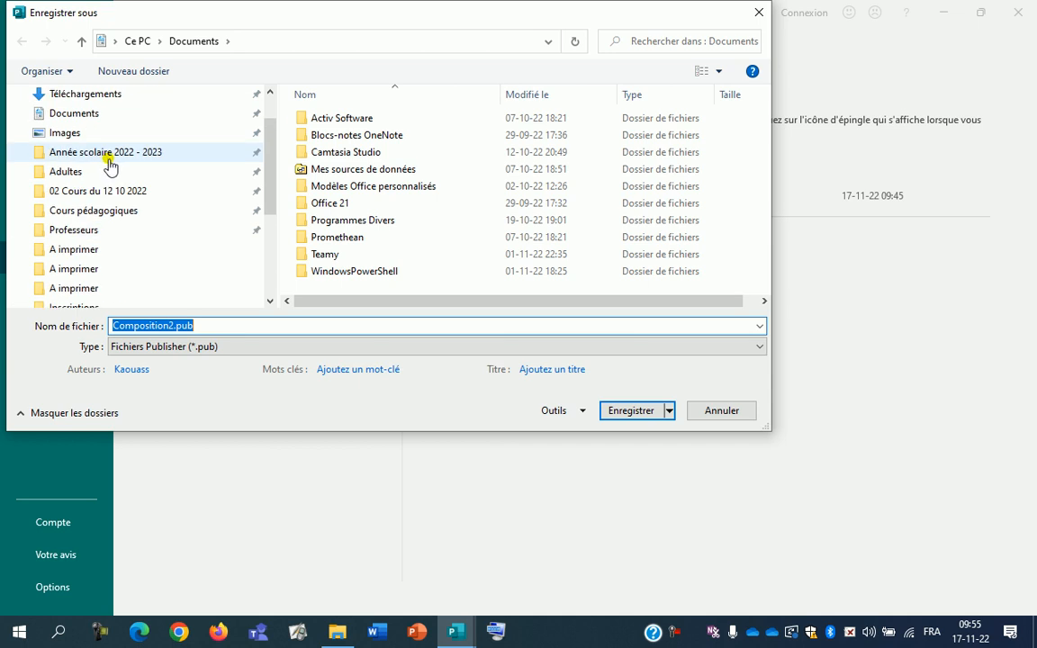
click(83, 127)
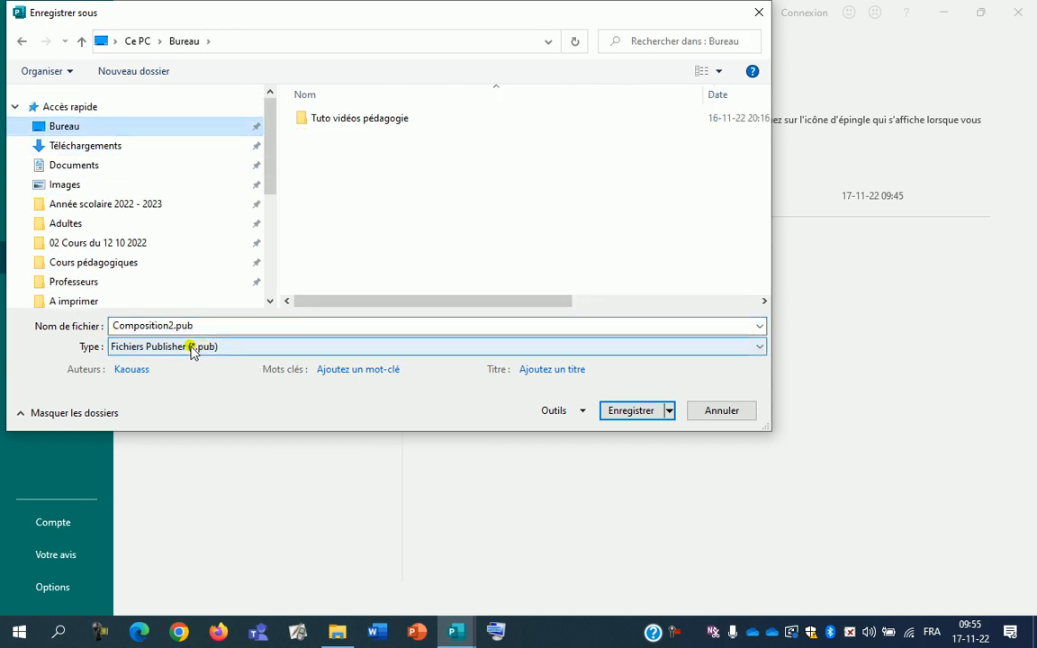
double_click(171, 324)
click(171, 325)
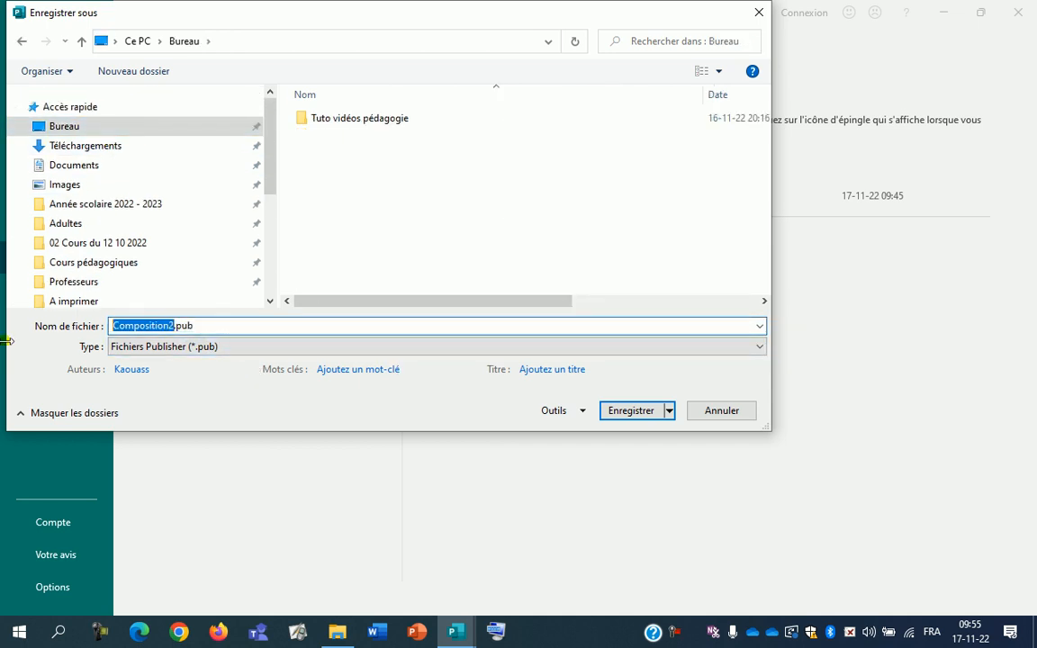
text(At)
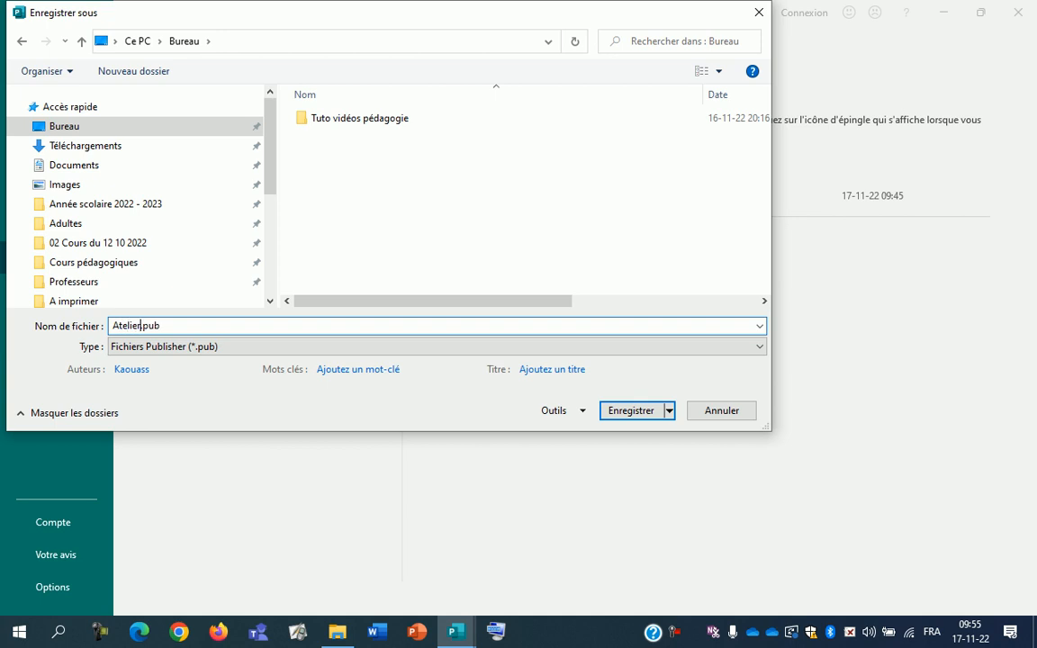
text(elier1)
key(Return)
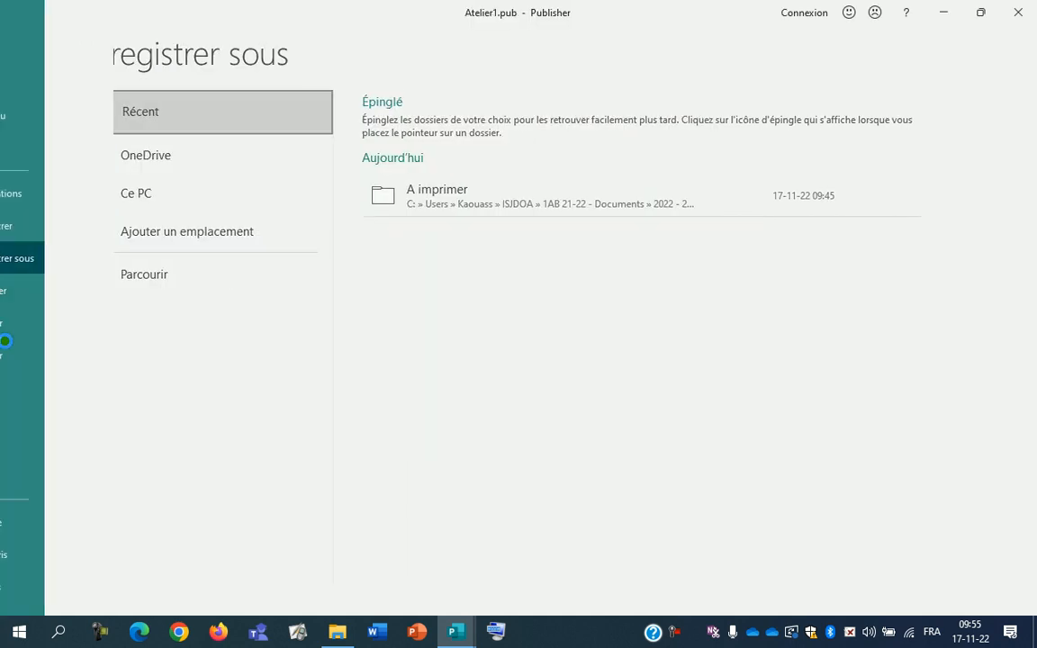